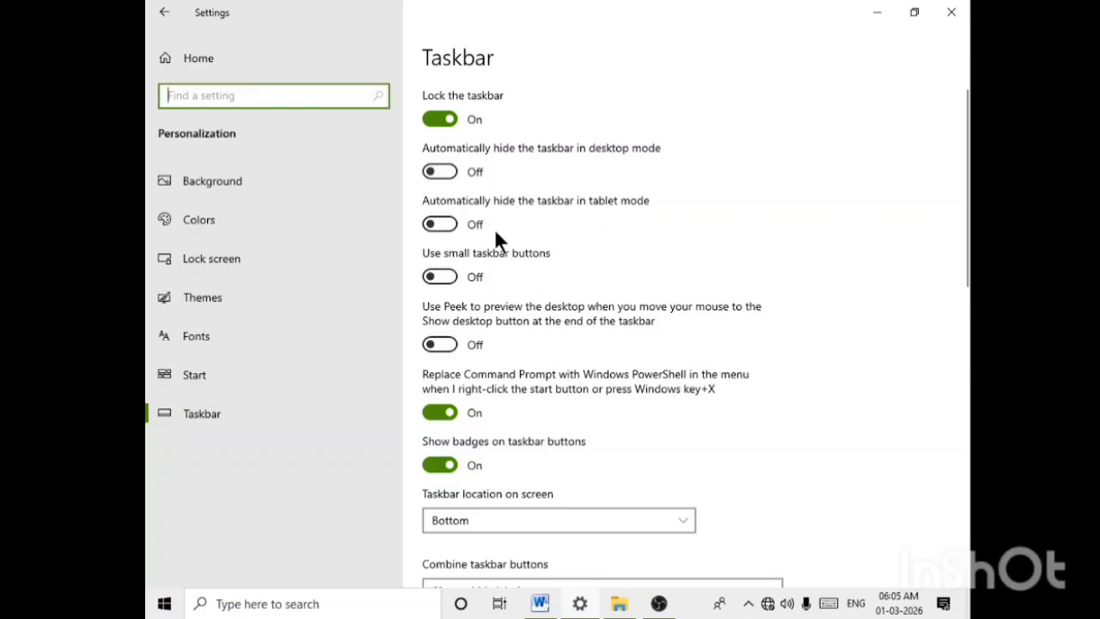
Turn automatic taskbar hiding on and back off, first for tablet mode and next for desktop mode
click(440, 225)
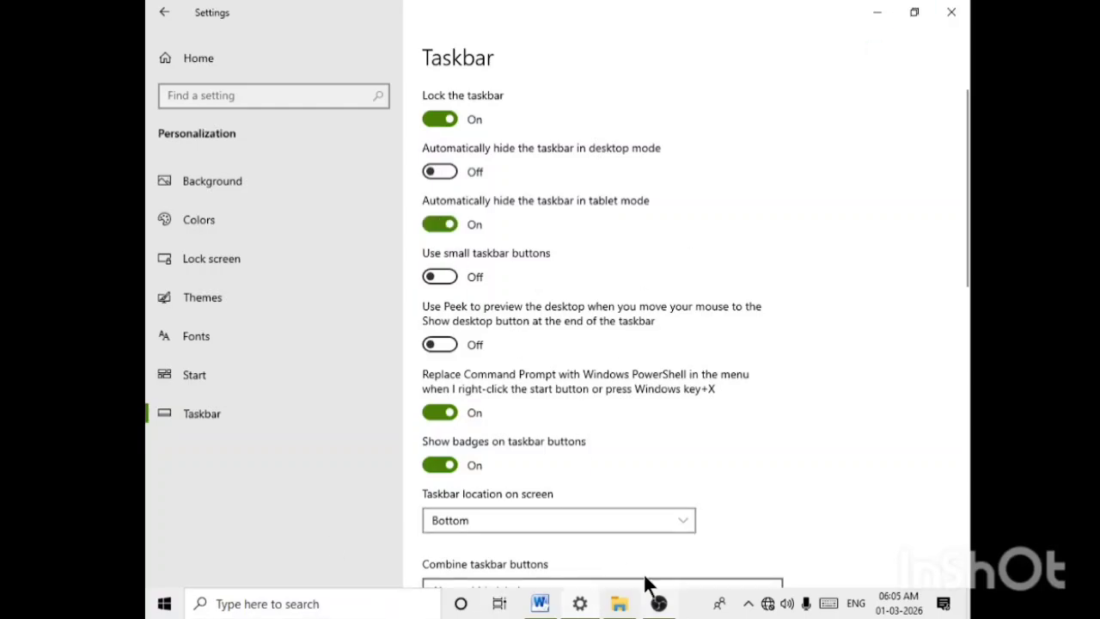
click(440, 225)
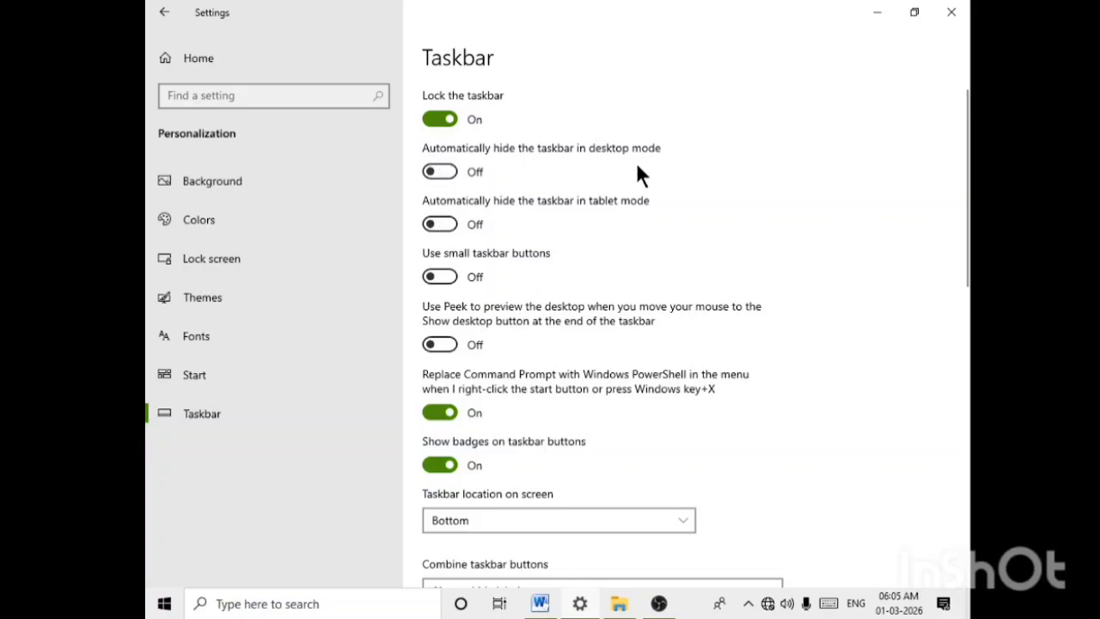
click(442, 172)
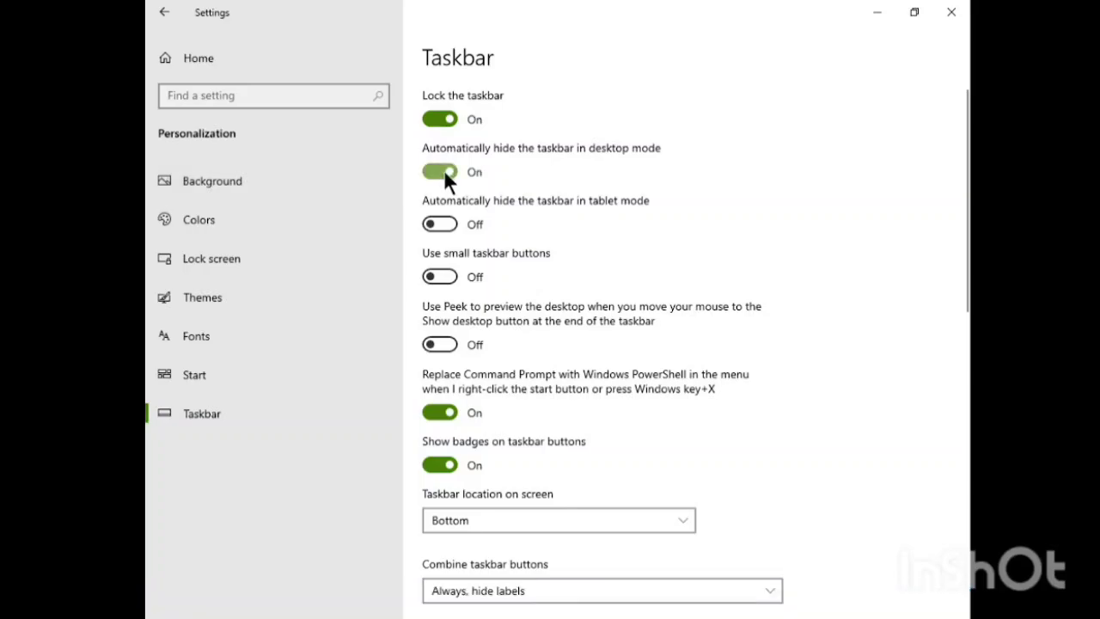
click(443, 169)
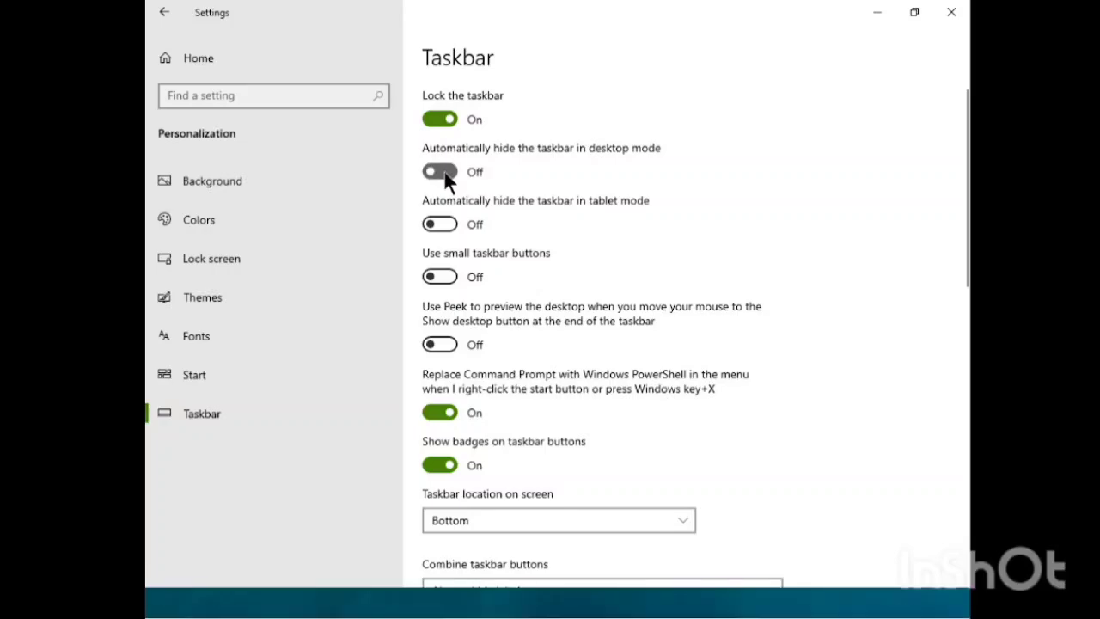
Turn on automatic taskbar hiding in desktop mode, check its effect on the desktop, and turn the option off again
click(444, 171)
click(876, 12)
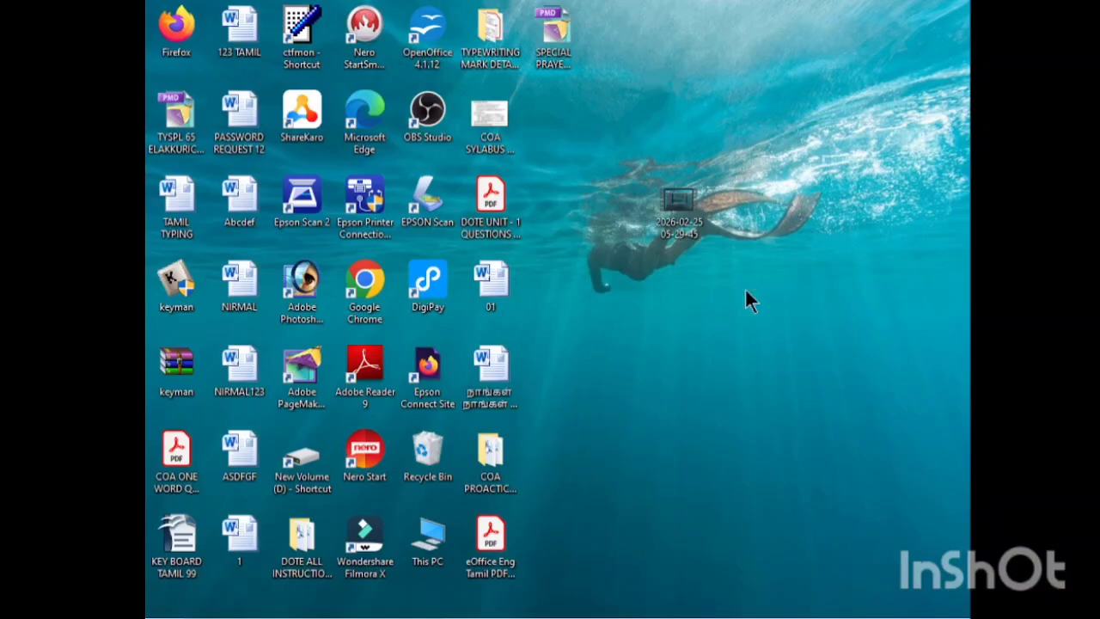
mouse_move(672, 610)
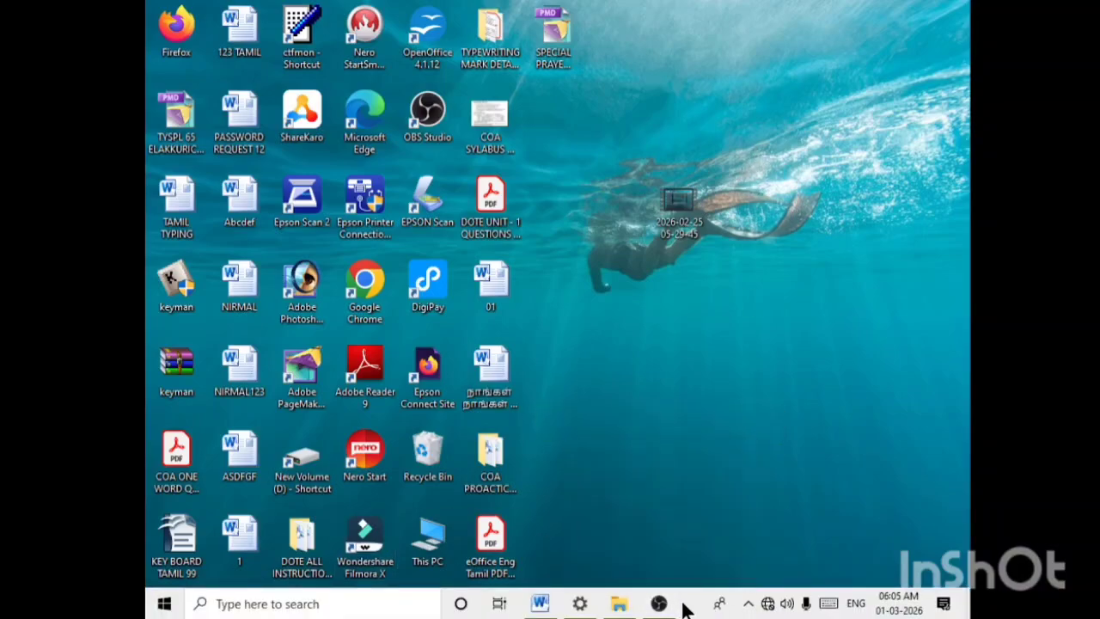
click(580, 603)
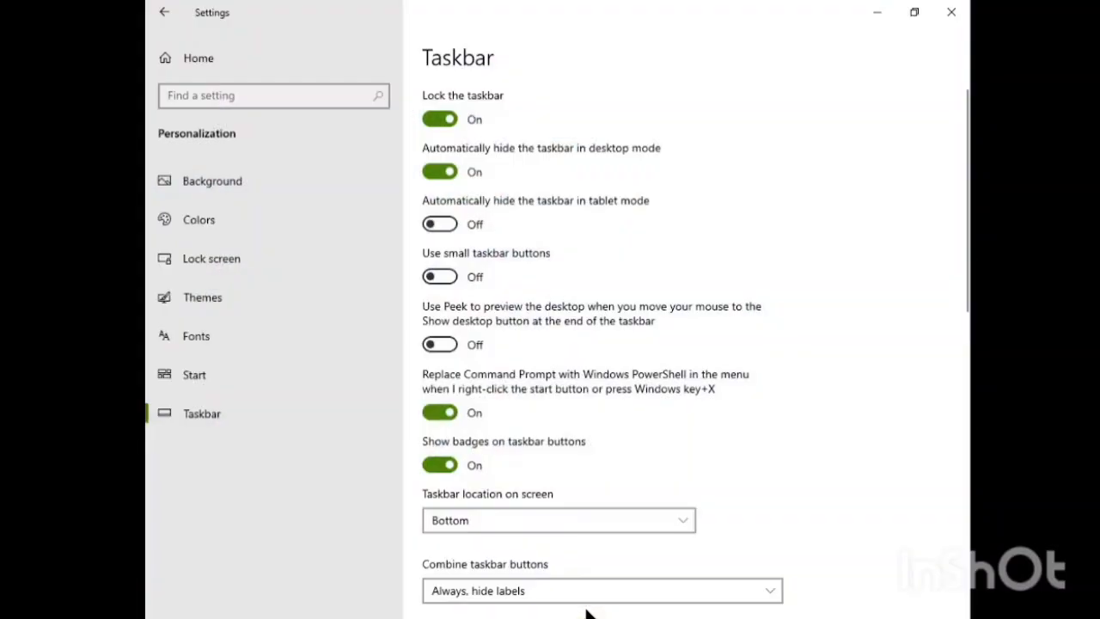
click(445, 170)
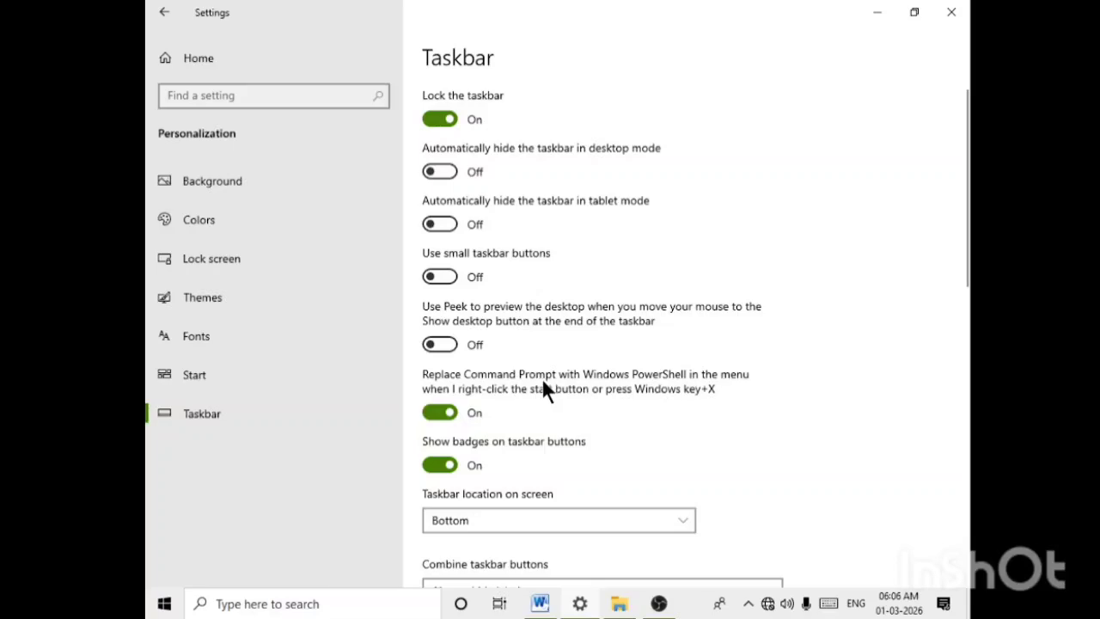
Set the taskbar location on screen to Left, view it on the desktop, and return to the taskbar settings
scroll(698, 336, down, 3)
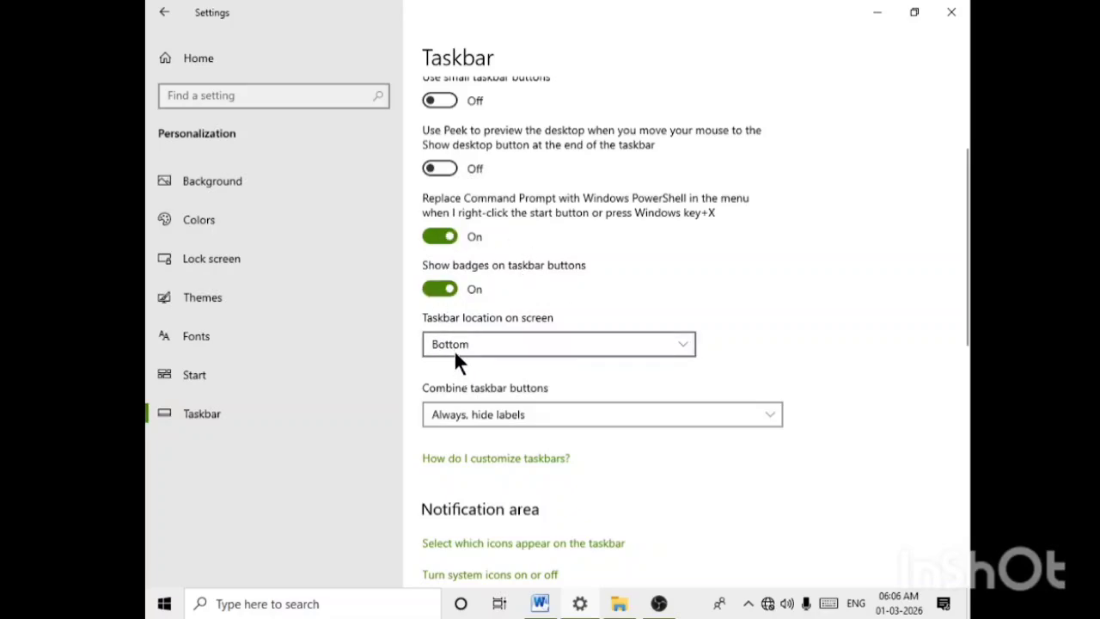
click(685, 342)
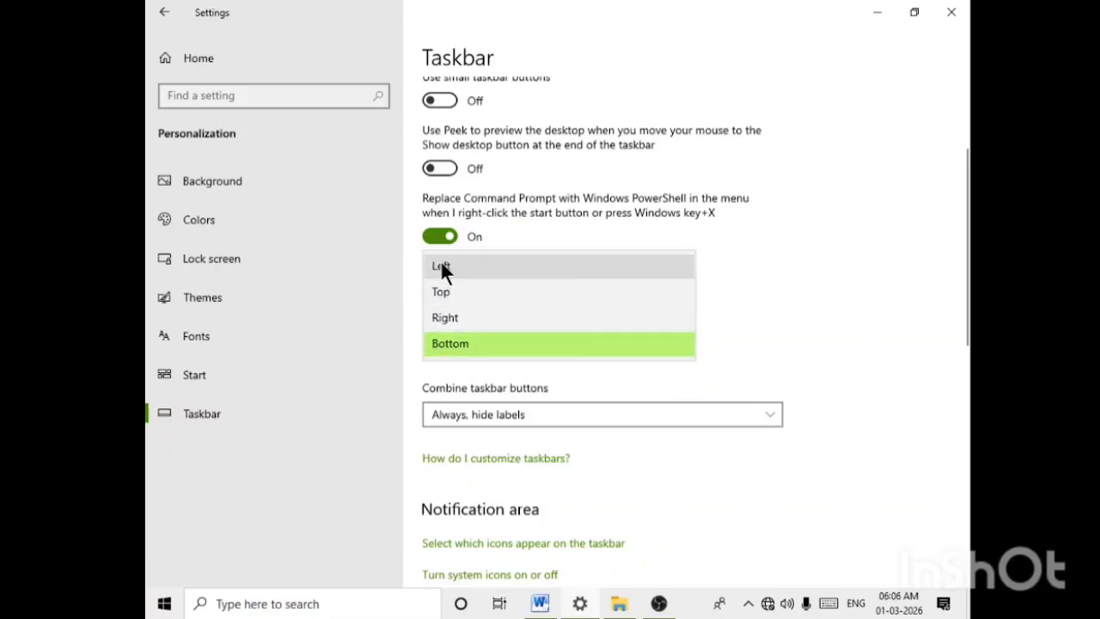
click(442, 265)
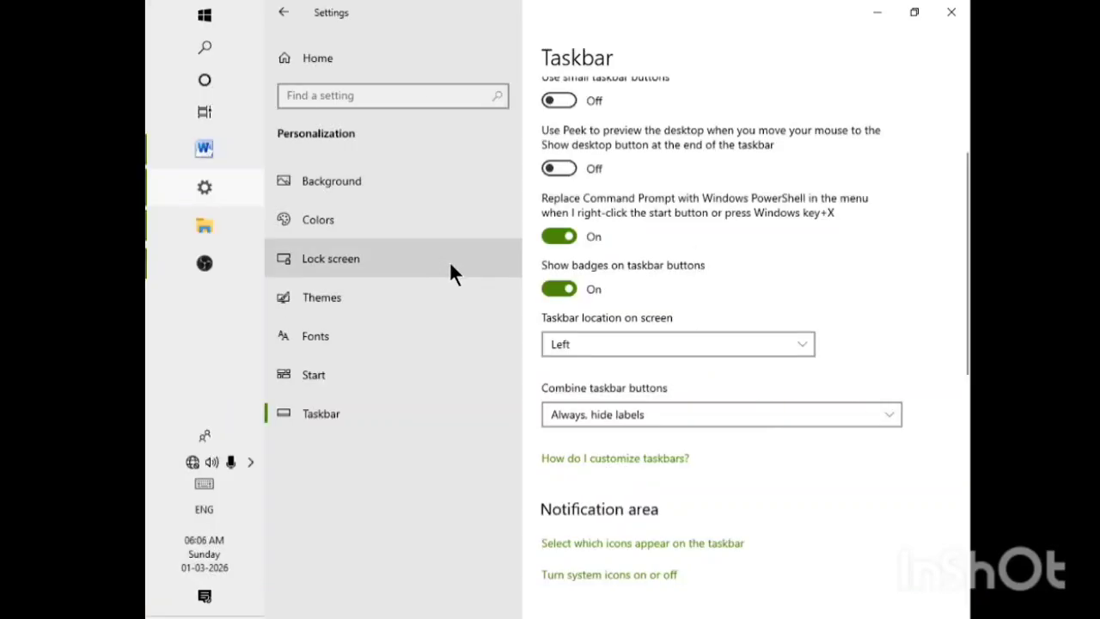
click(877, 12)
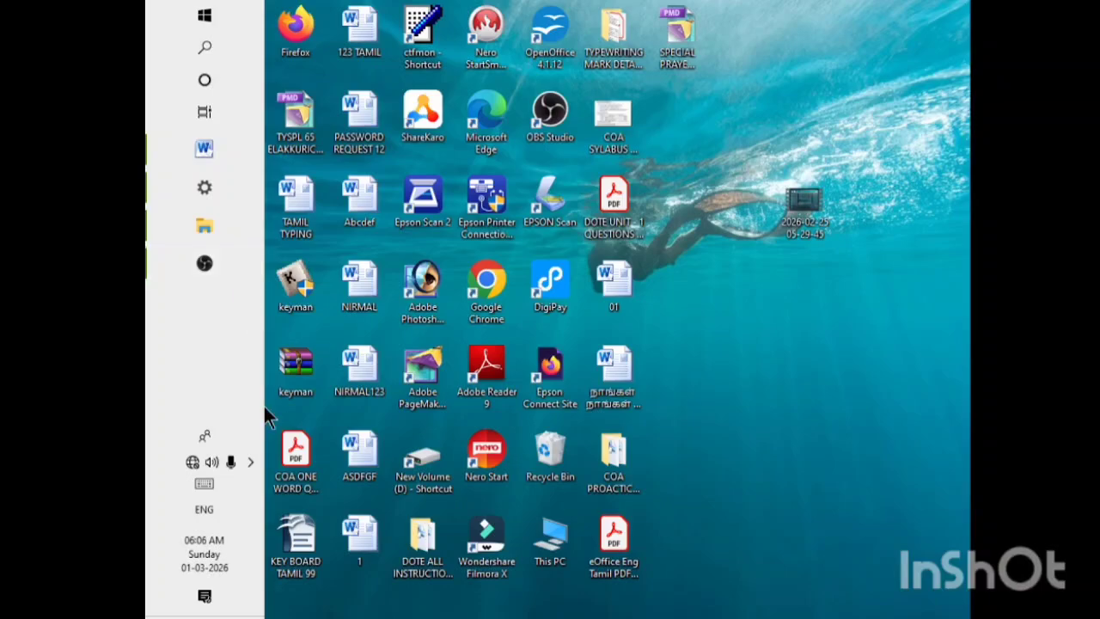
click(209, 189)
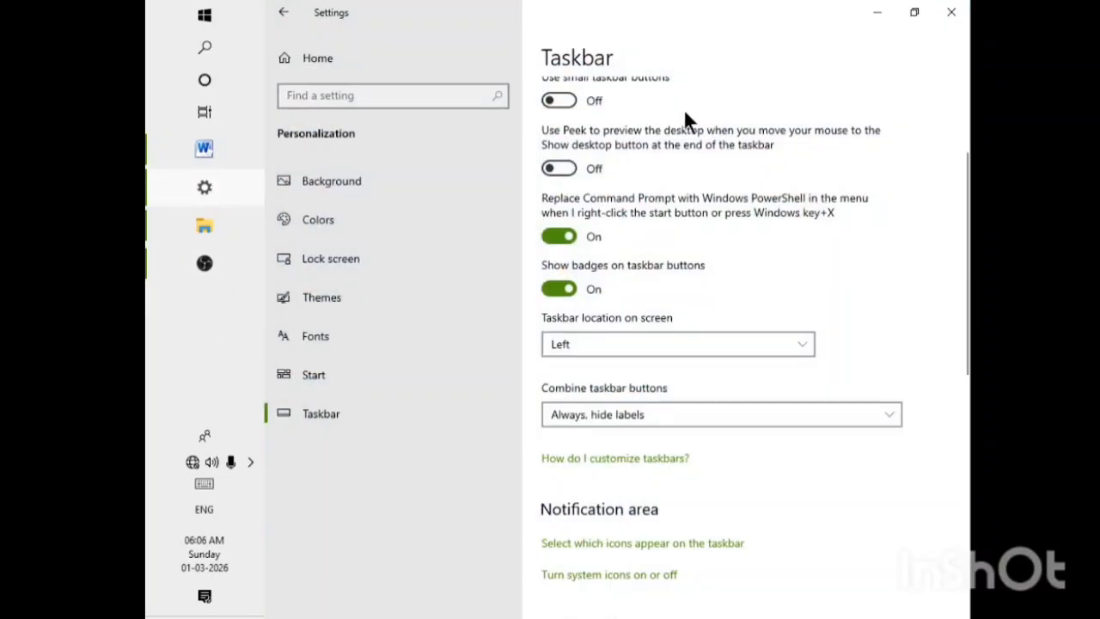
Unlock the taskbar and move it on the desktop to the top edge and from there to the bottom edge
scroll(696, 120, up, 3)
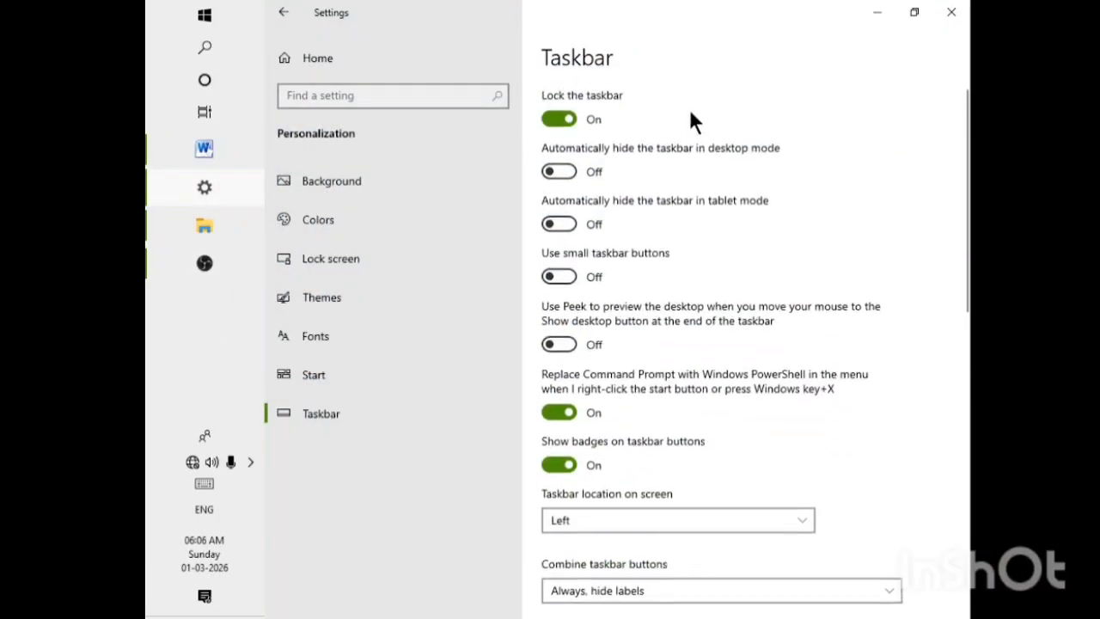
click(560, 119)
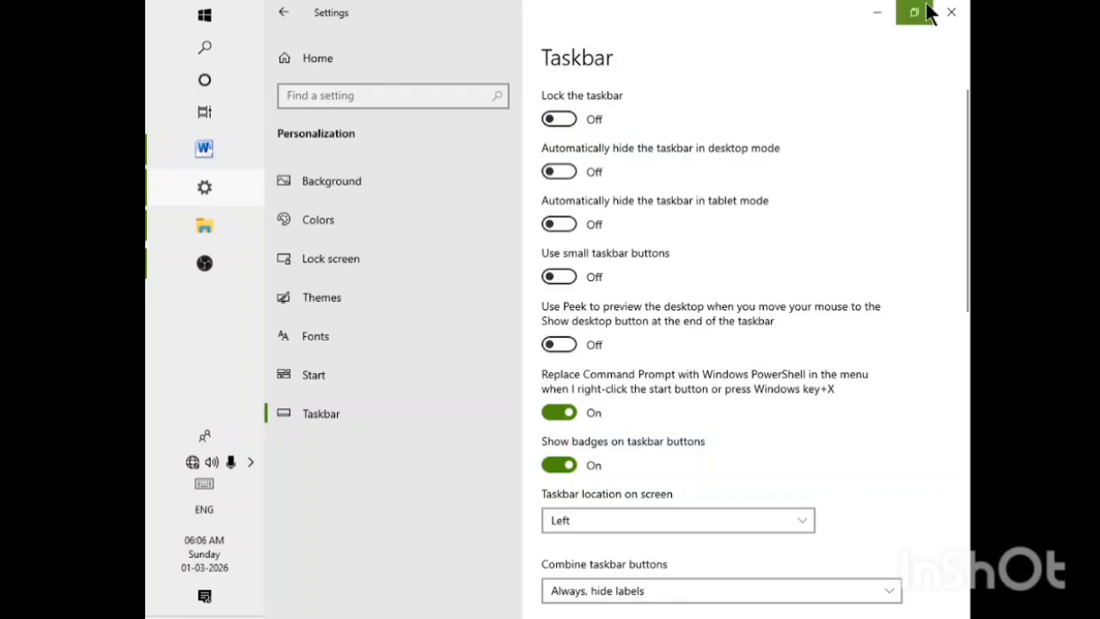
click(874, 13)
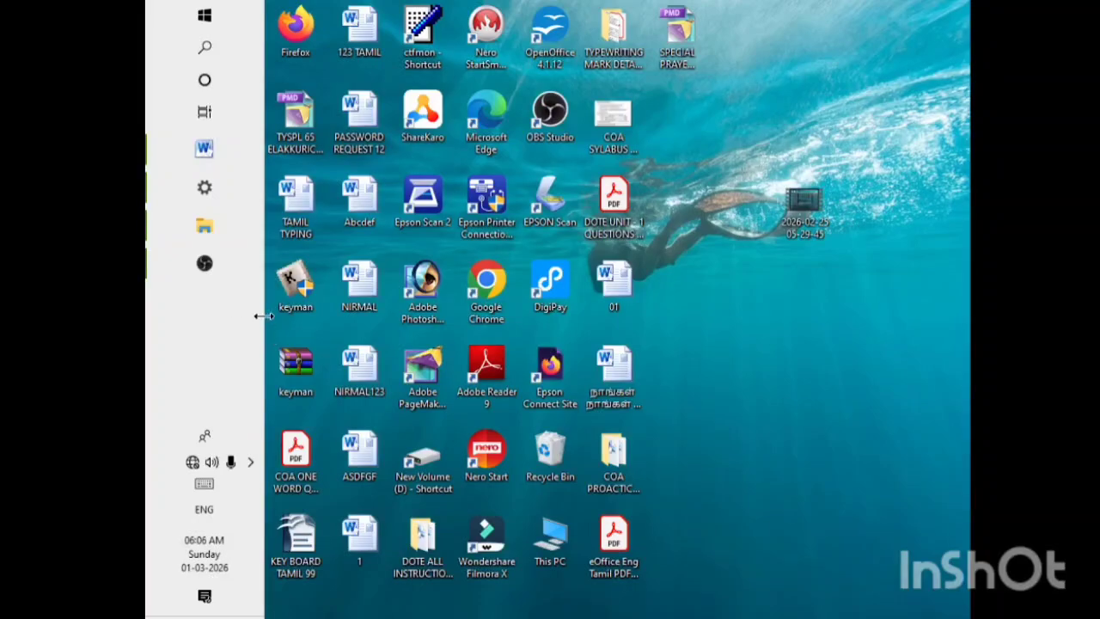
drag(264, 317, 633, 54)
drag(692, 29, 695, 562)
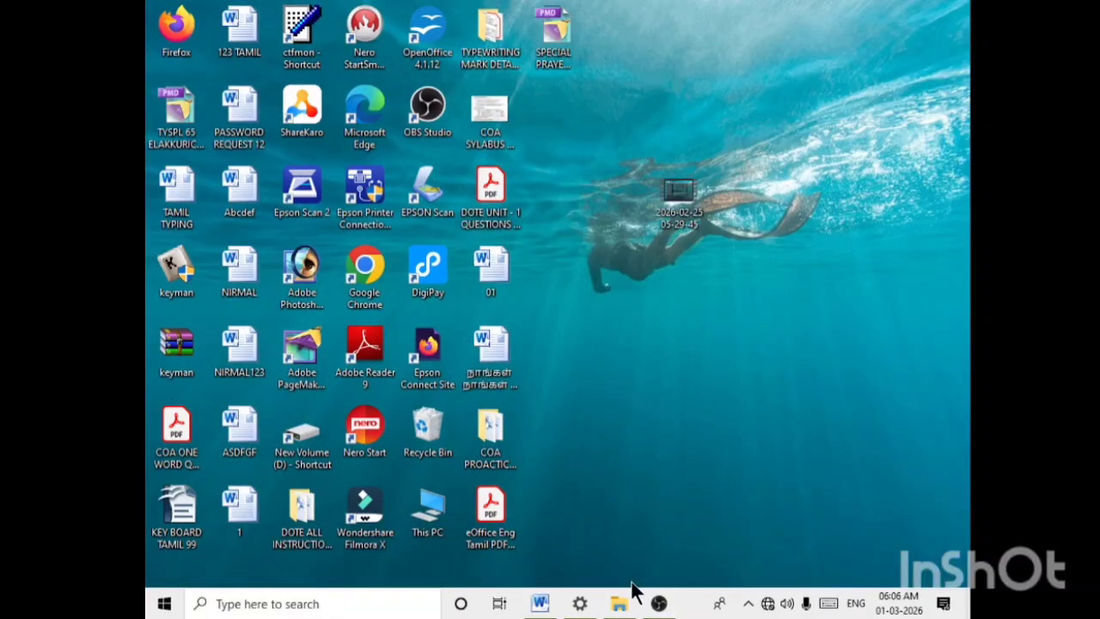
Reopen the taskbar settings from the desktop in a maximized window and turn Lock the taskbar back on
mouse_move(583, 608)
right_click(687, 605)
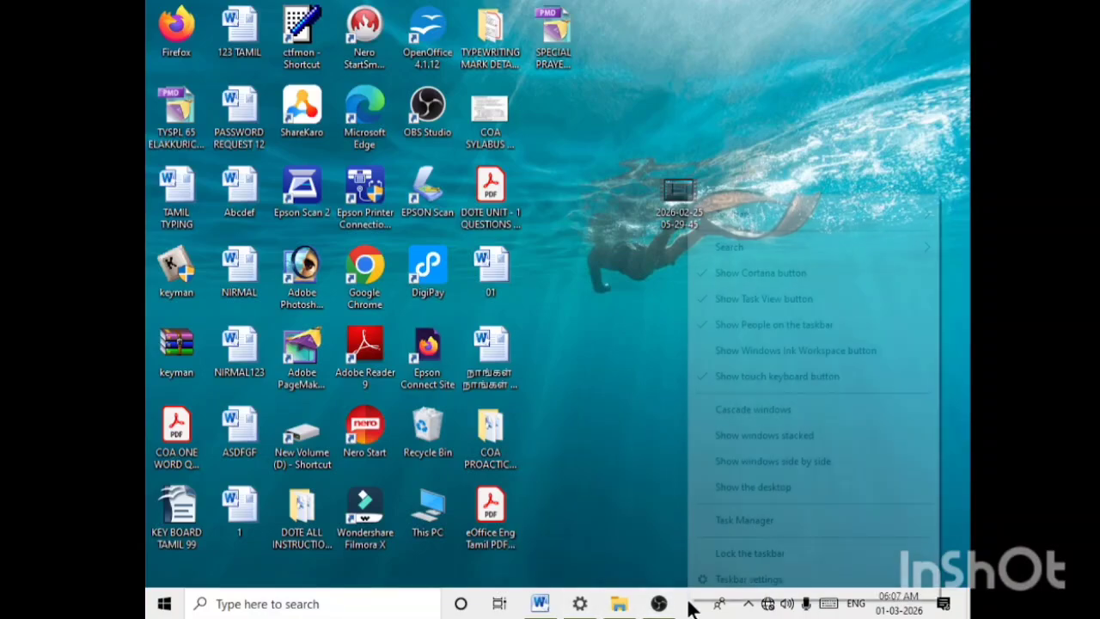
click(735, 582)
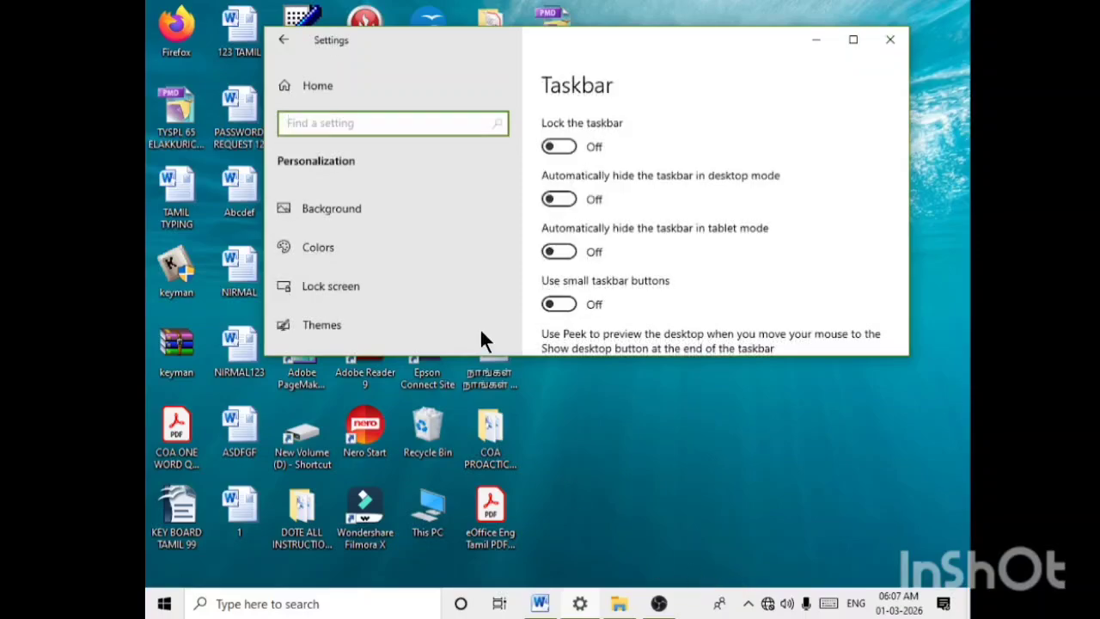
click(853, 40)
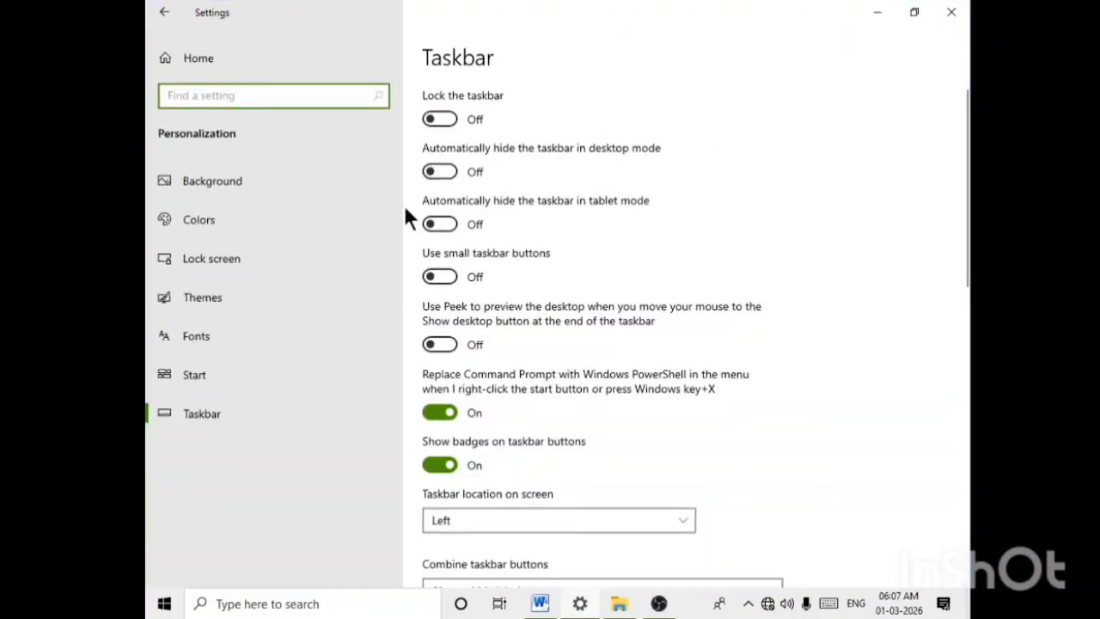
click(438, 120)
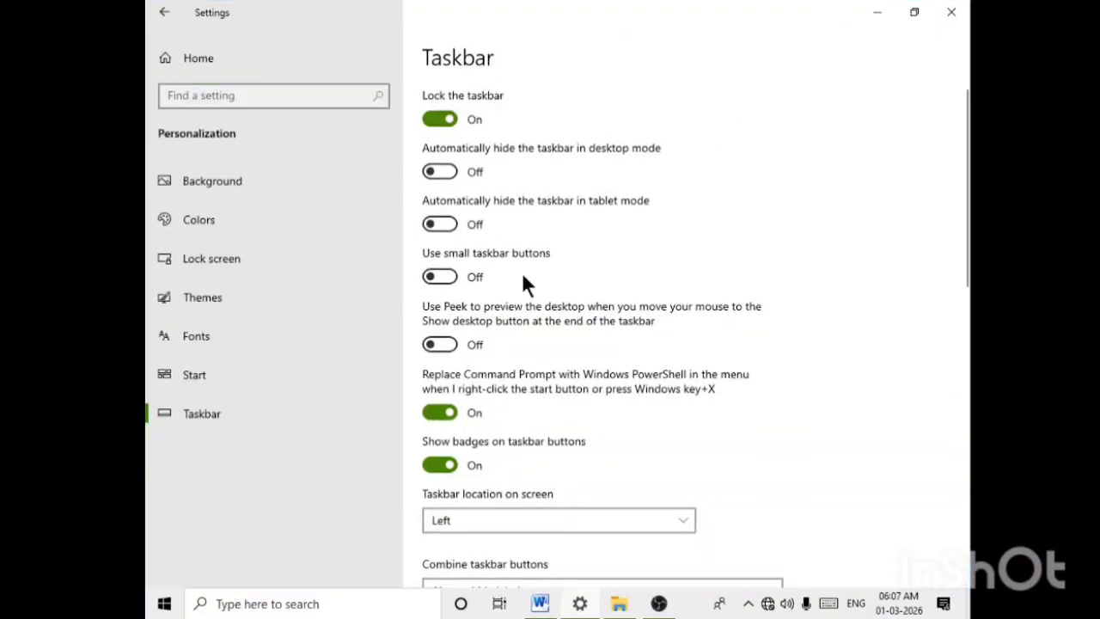
Set the taskbar location on screen to Bottom and minimize the Settings window
scroll(647, 338, down, 5)
scroll(646, 339, up, 5)
scroll(670, 470, down, 2)
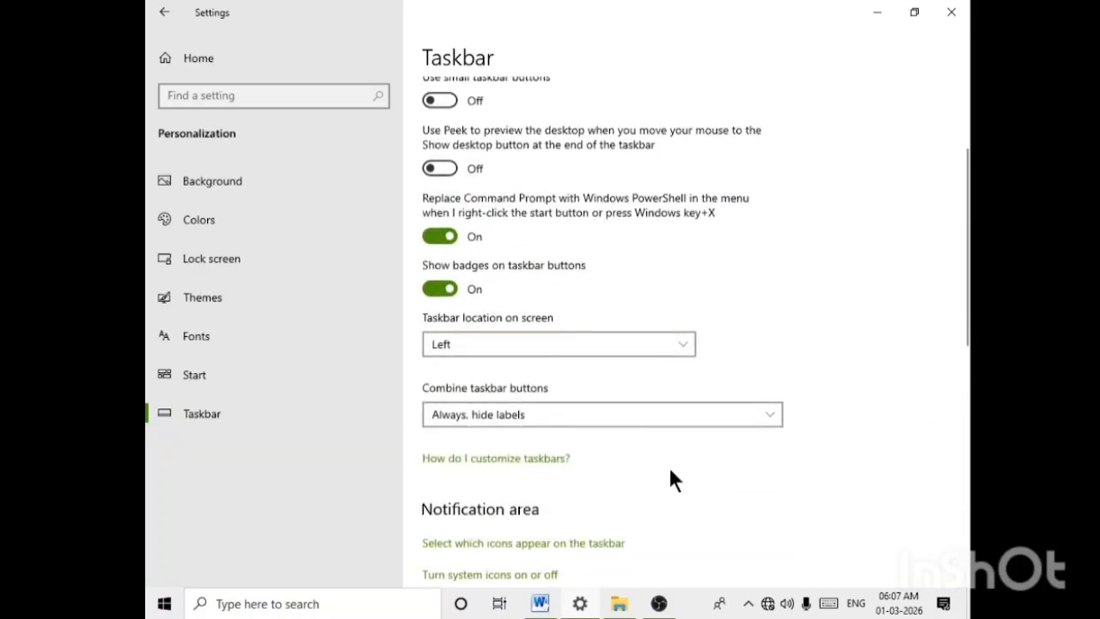
click(681, 347)
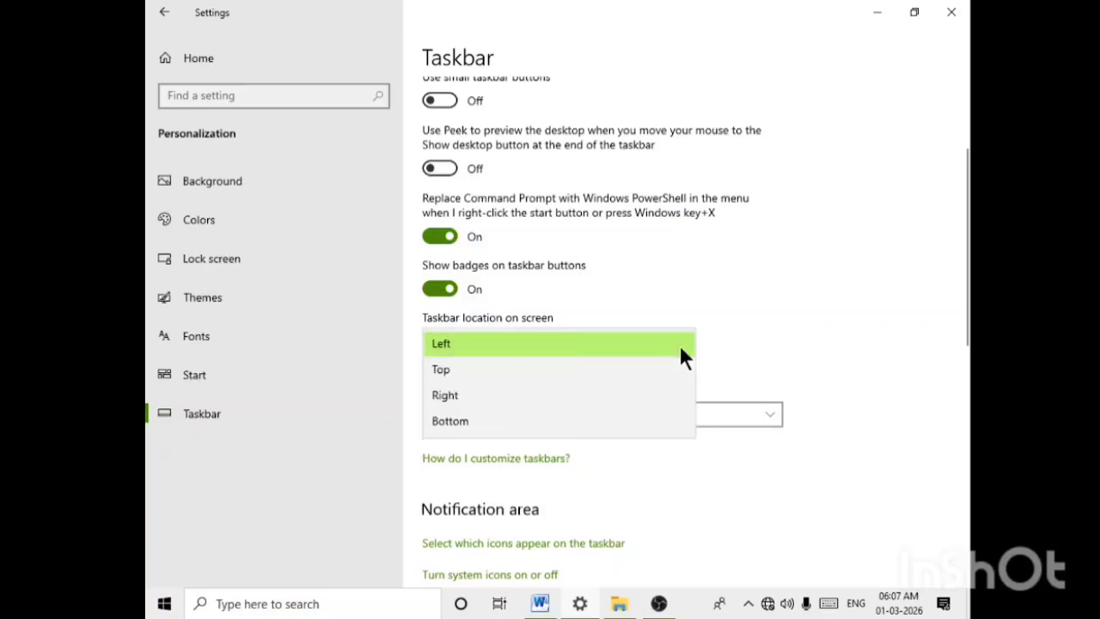
click(449, 419)
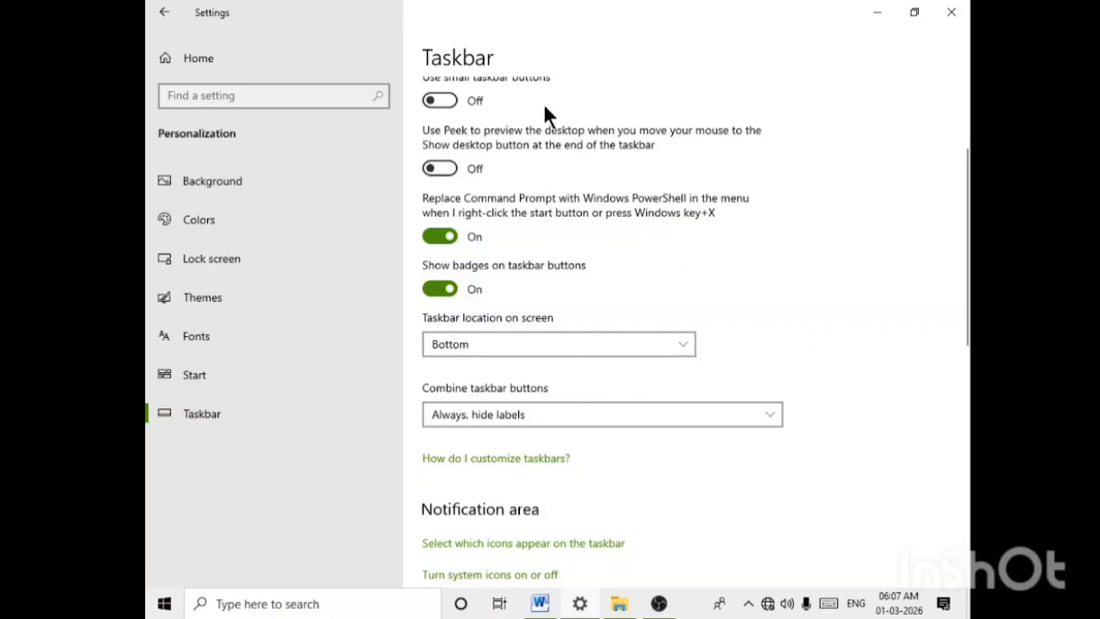
scroll(601, 155, up, 3)
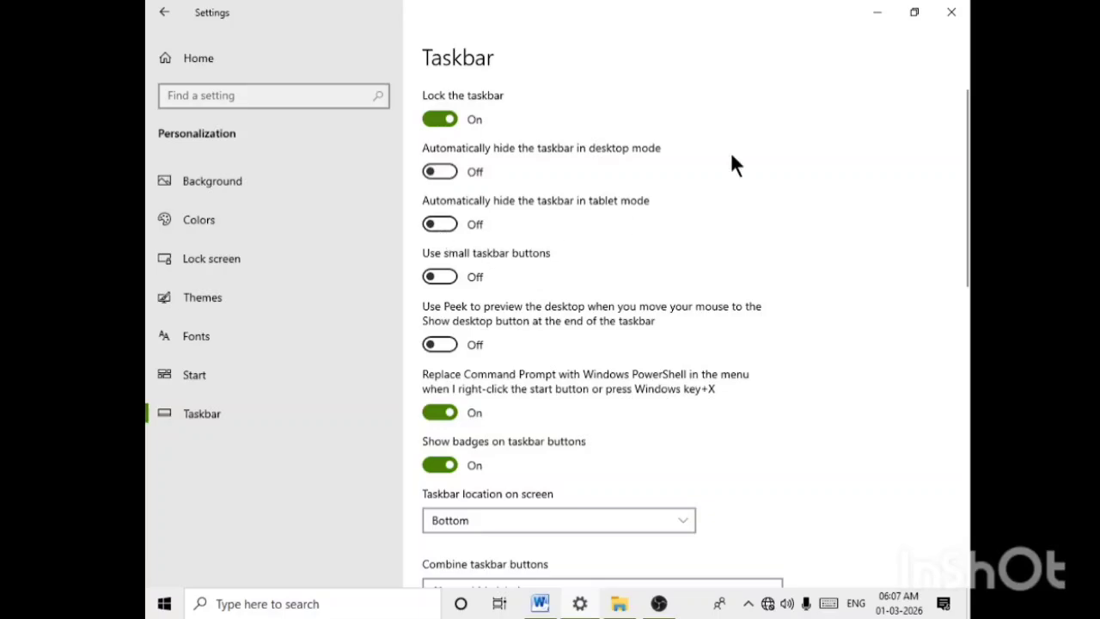
click(877, 12)
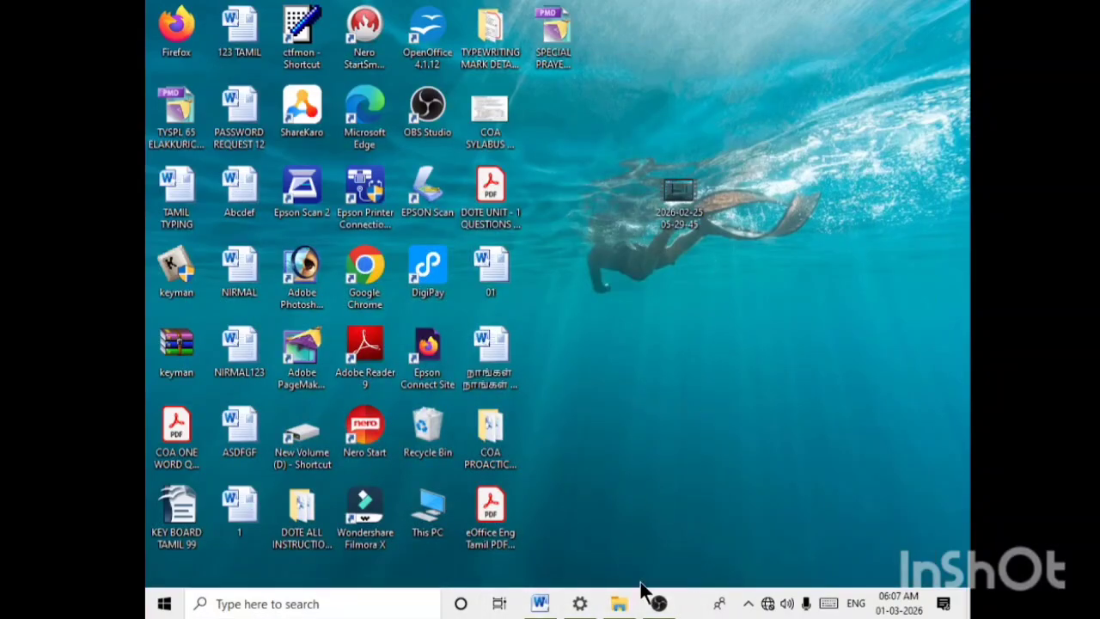
Bring up the CUSTOMIZING THE TASKBAR document in Word, and from there open the Start page of the Personalization settings
mouse_move(580, 604)
click(540, 604)
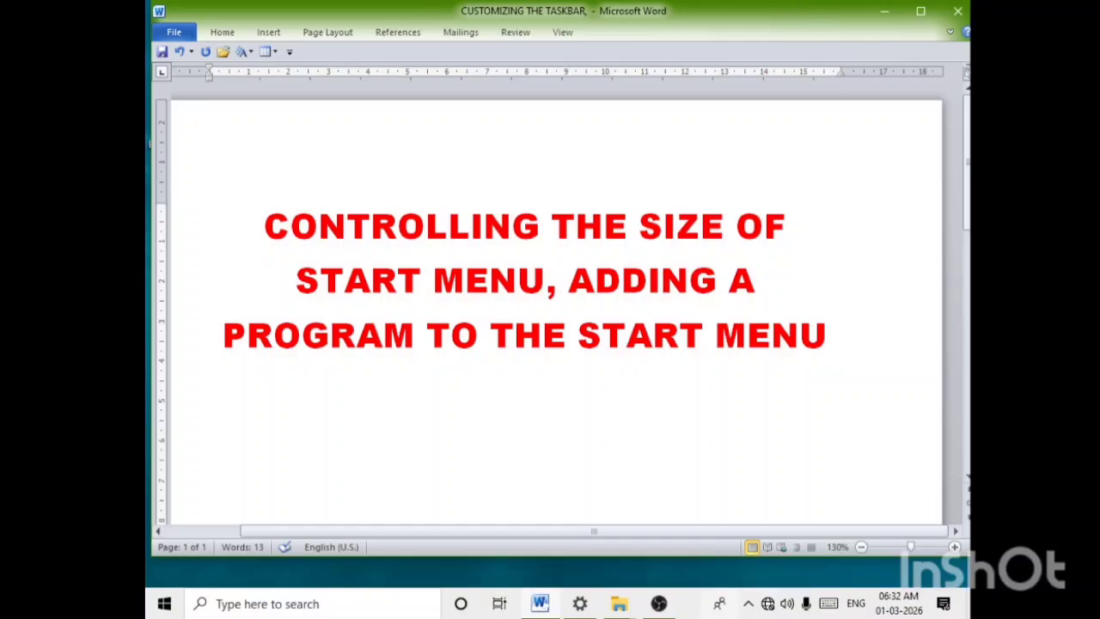
right_click(700, 609)
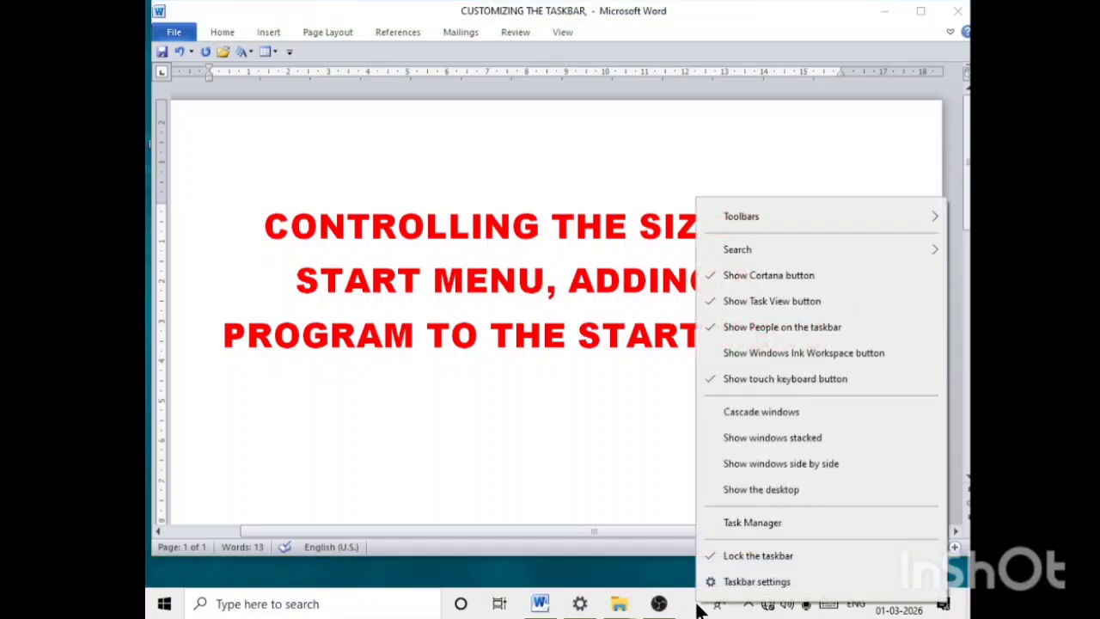
click(756, 582)
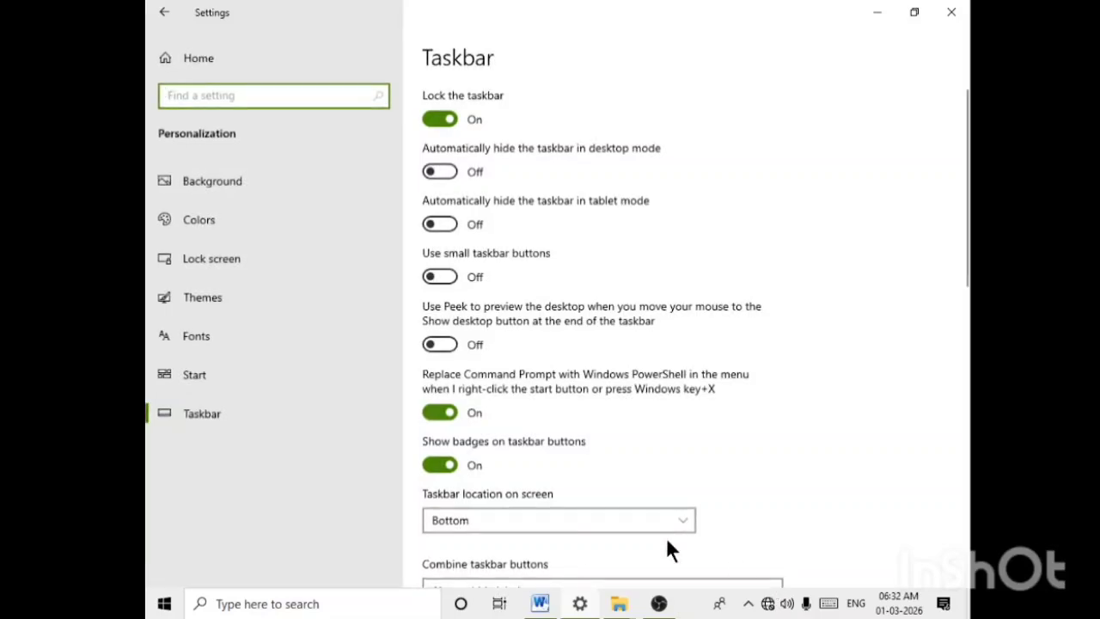
click(198, 375)
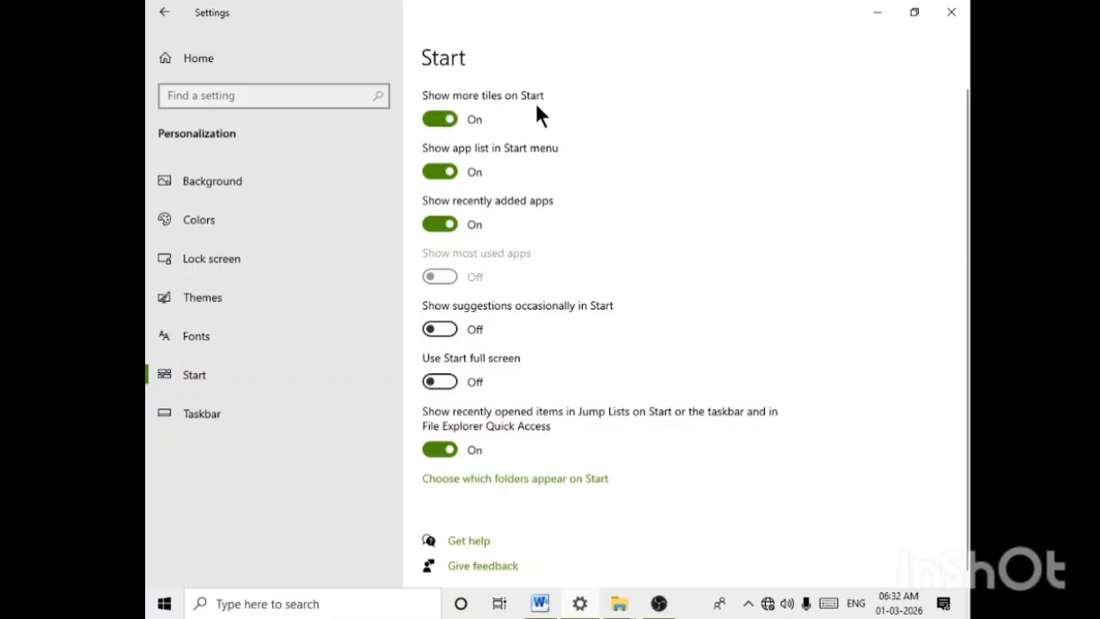
Turn Show more tiles on Start off and back on, viewing the Start menu in each state
click(441, 118)
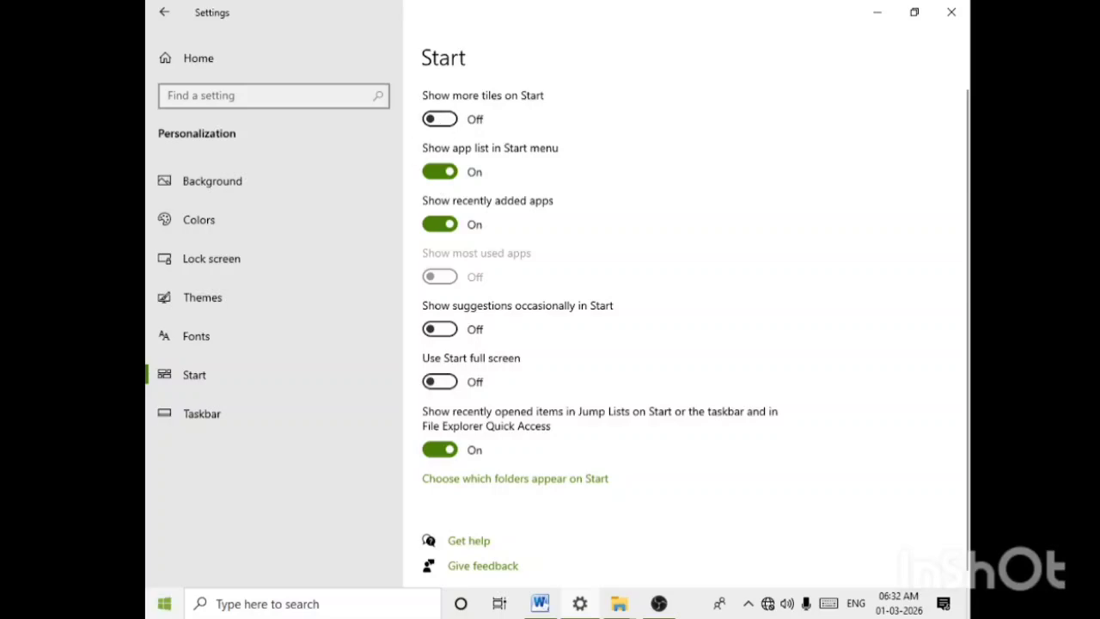
click(165, 604)
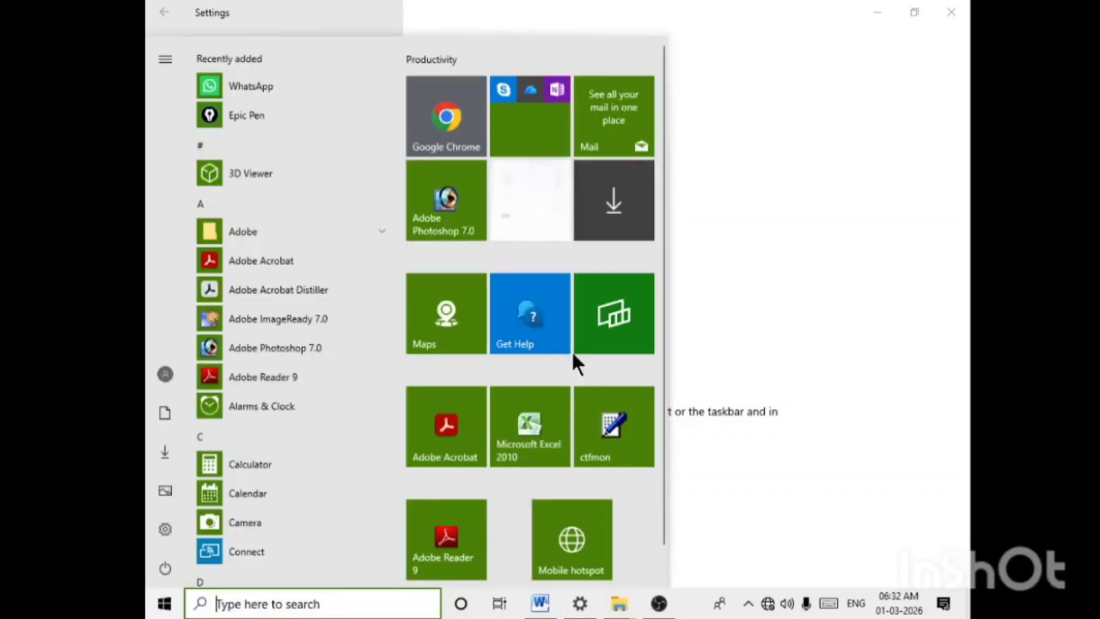
click(163, 604)
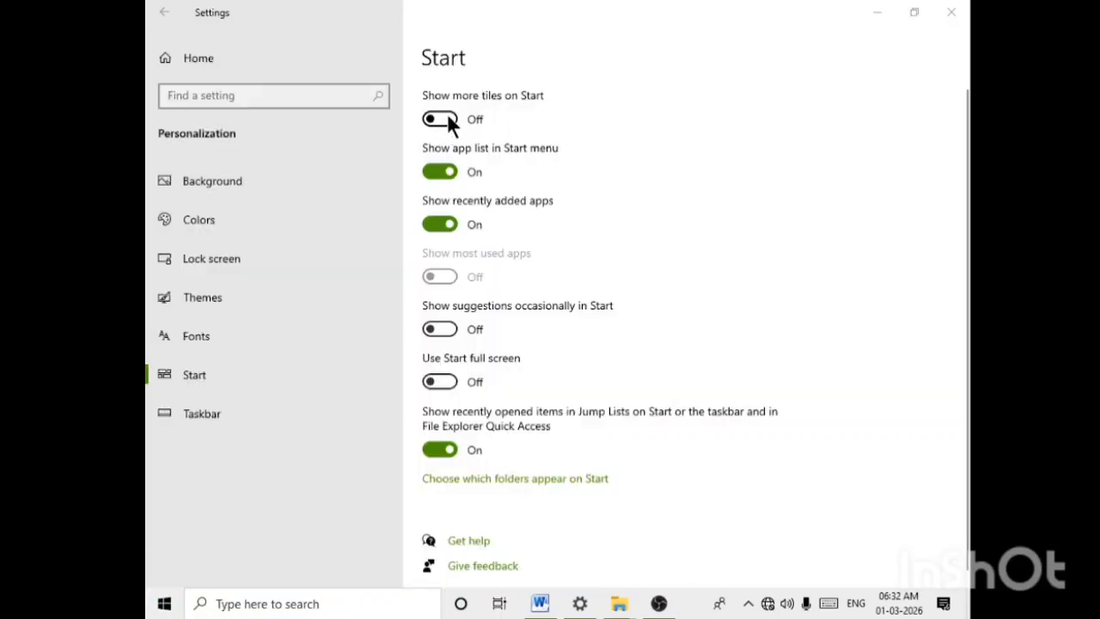
click(440, 120)
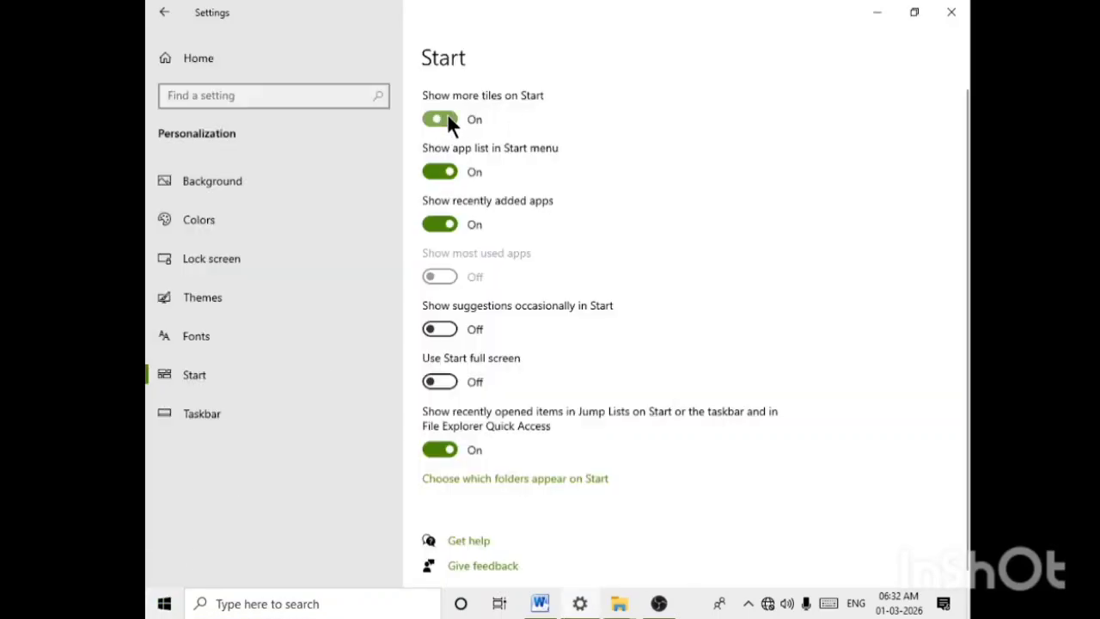
click(163, 604)
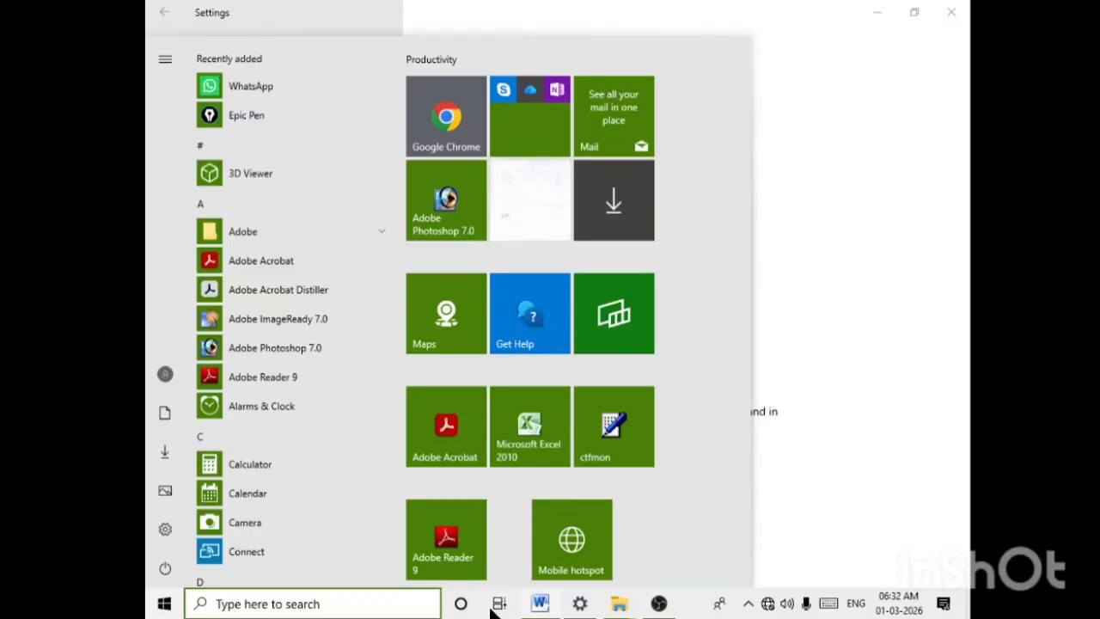
Reopen the Start menu, look through its app list down to the last entries, and close the menu
click(163, 604)
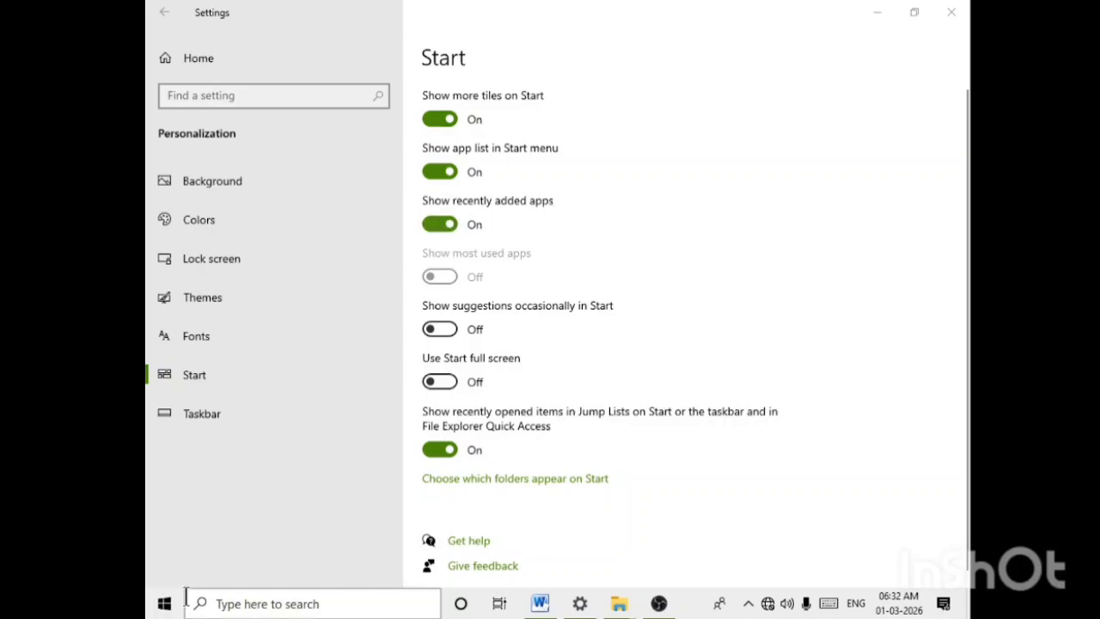
key(super)
scroll(274, 270, down, 20)
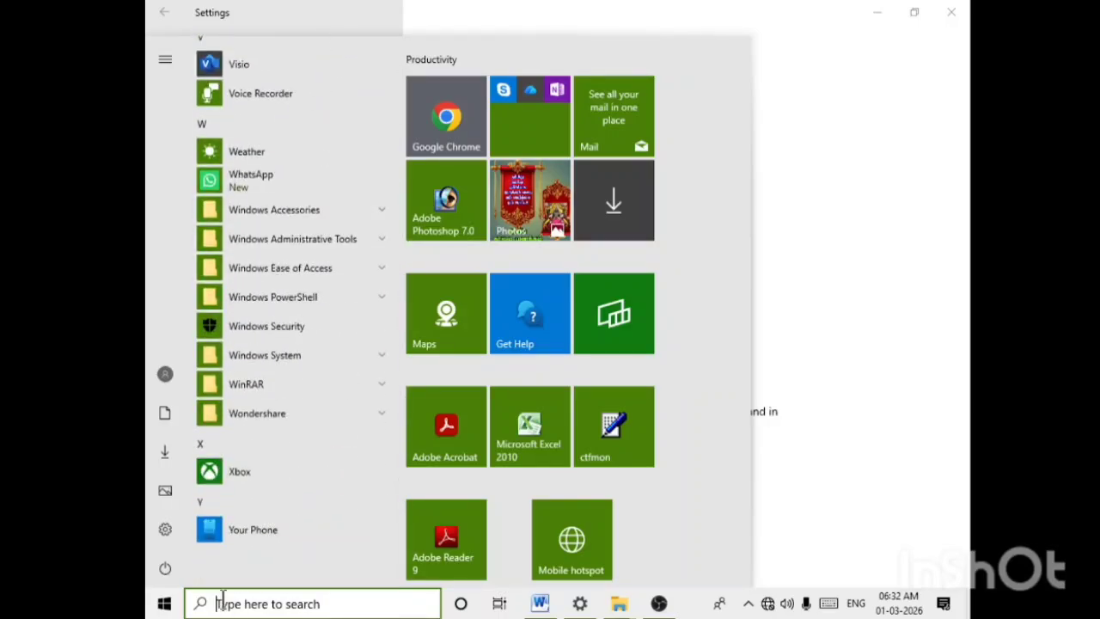
click(162, 603)
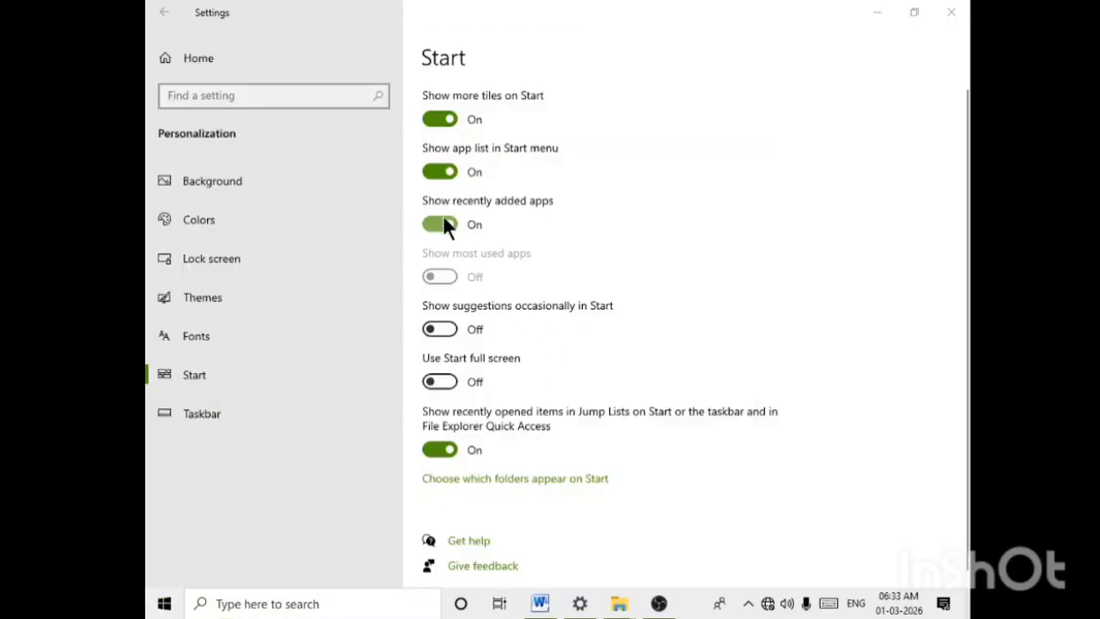
Turn off Show recently added apps and look through the app list in the Start menu
click(444, 222)
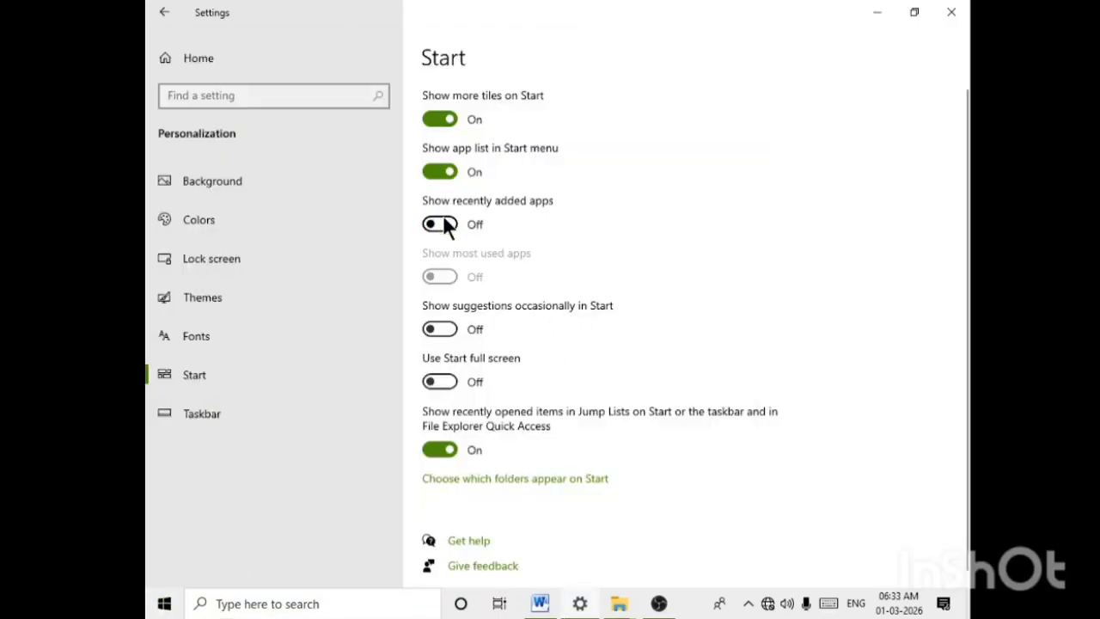
click(165, 604)
scroll(312, 311, down, 5)
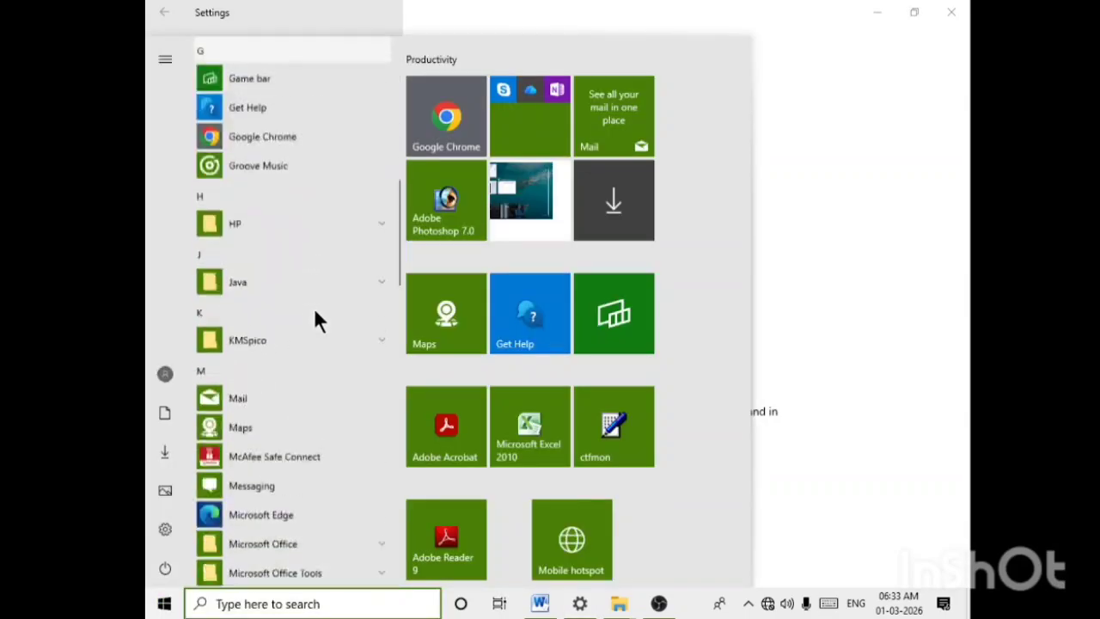
scroll(314, 320, down, 10)
scroll(311, 335, up, 5)
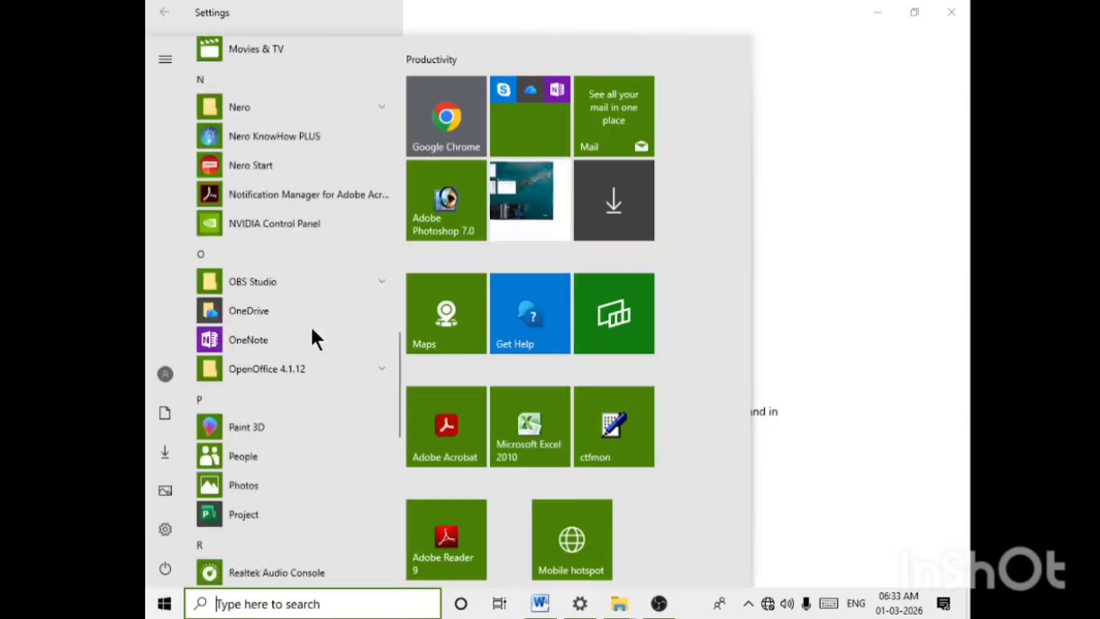
scroll(312, 335, up, 4)
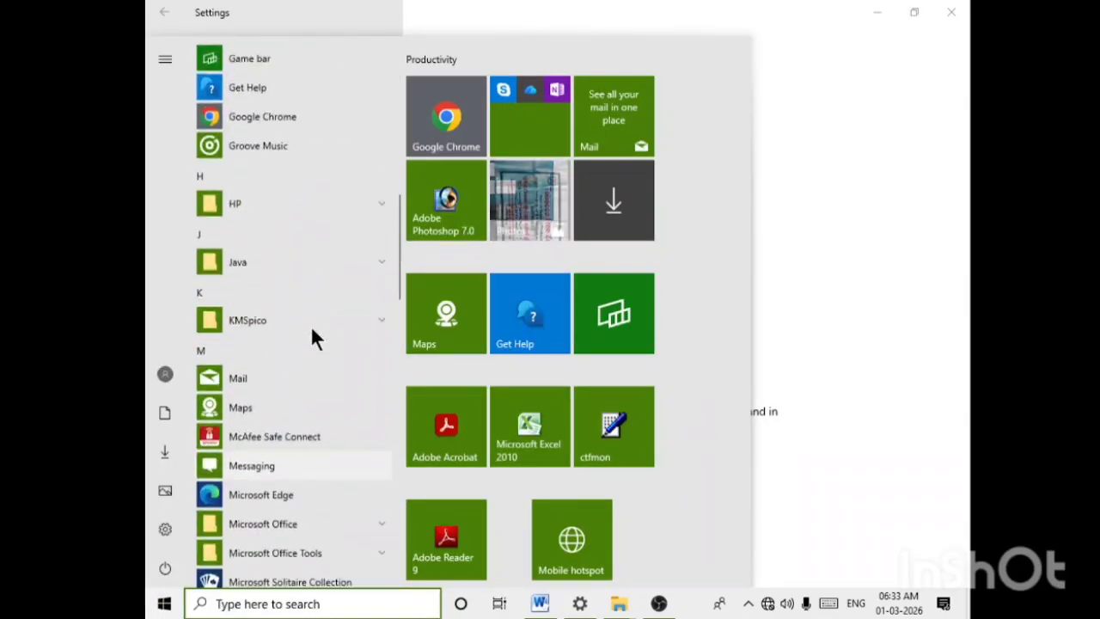
click(166, 604)
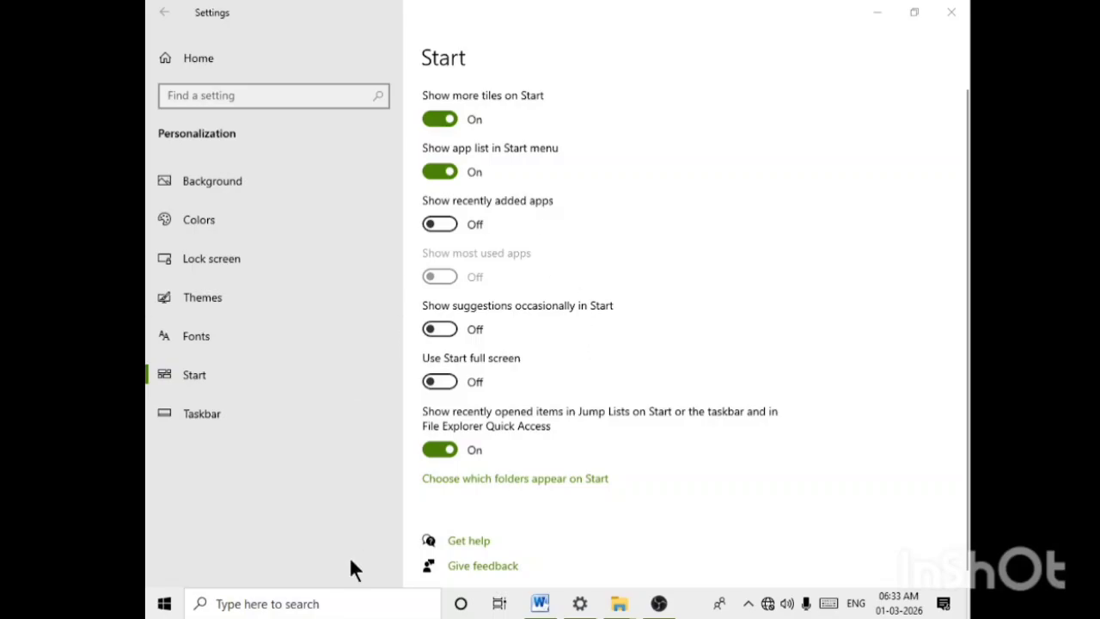
Resize the open Start menu by its edges: shorten it, try narrowing it, and stretch it back to nearly full screen height
click(164, 604)
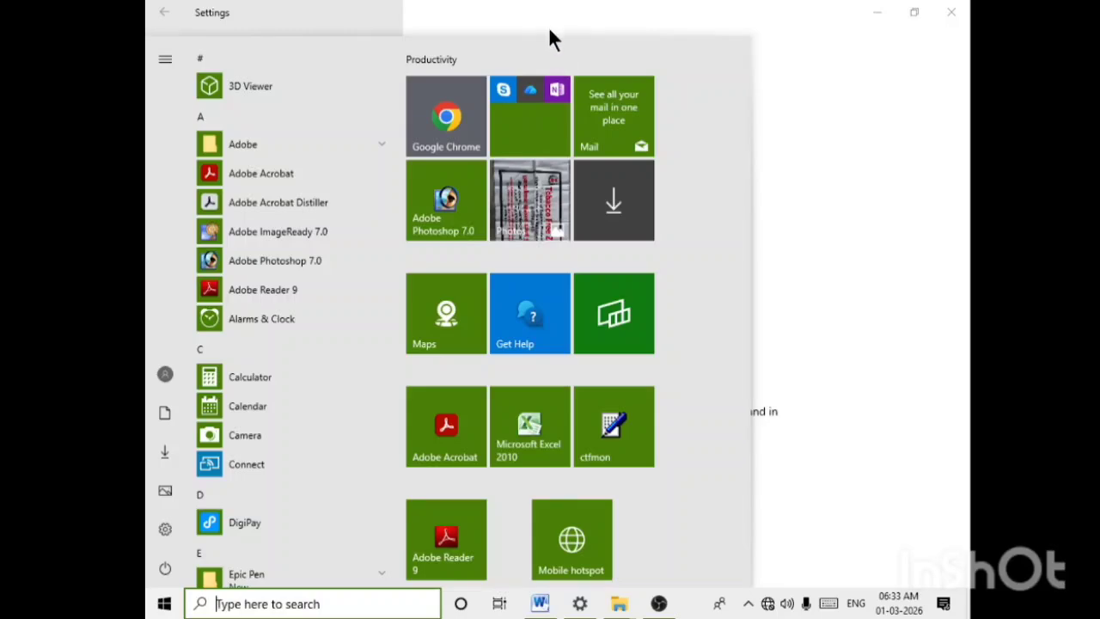
drag(550, 32, 554, 27)
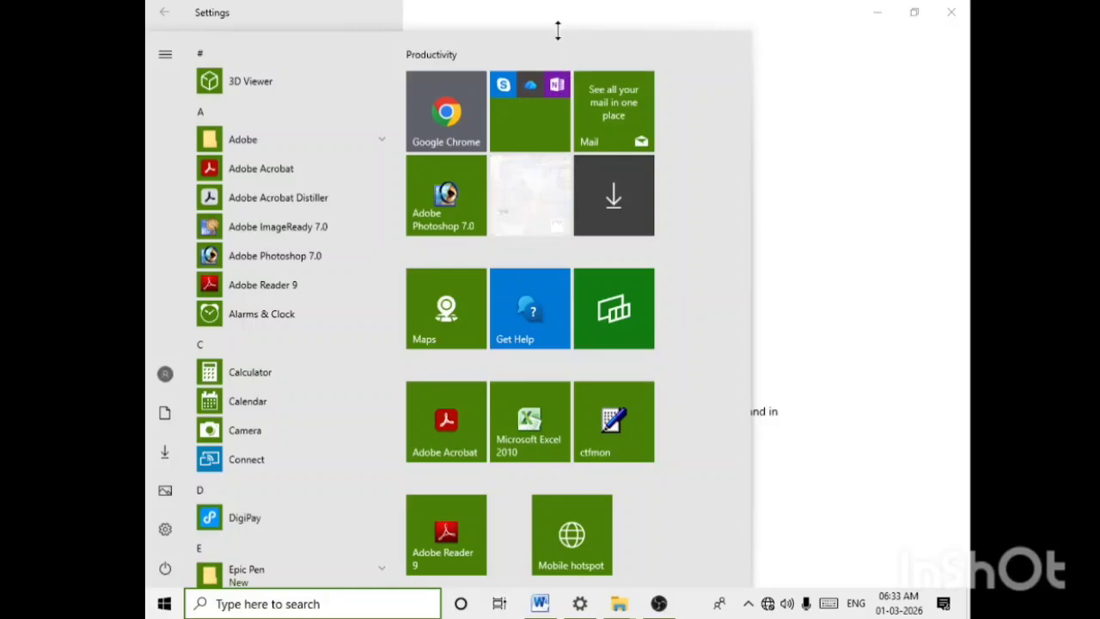
drag(558, 31, 558, 185)
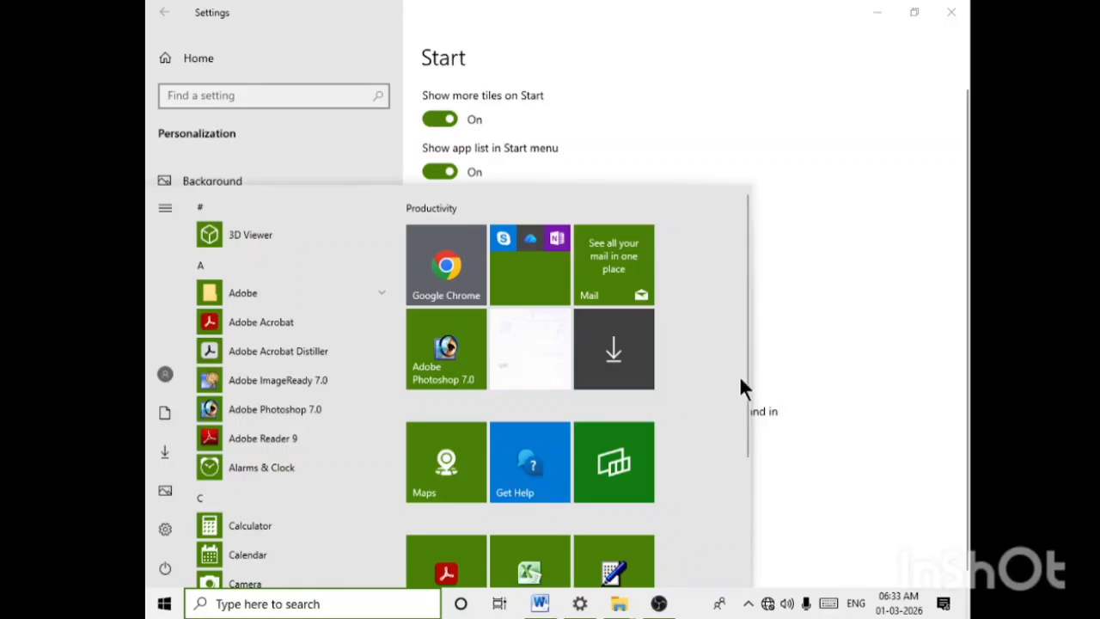
drag(754, 385, 680, 386)
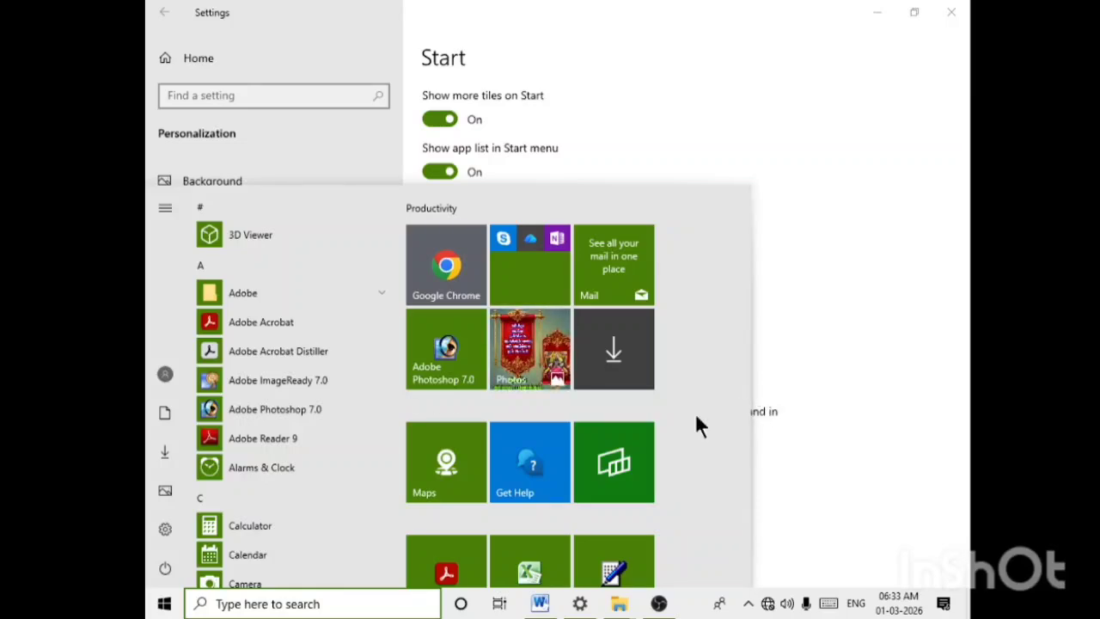
drag(590, 183, 590, 45)
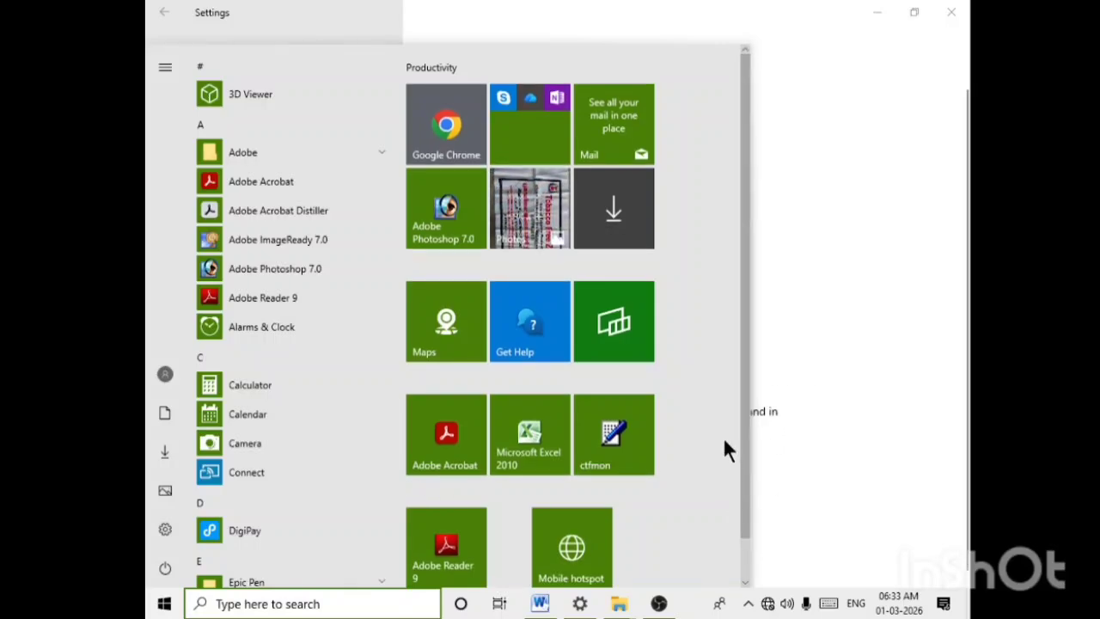
Unpin the Adobe Photoshop 7.0 tile from the Start menu
drag(739, 259, 745, 276)
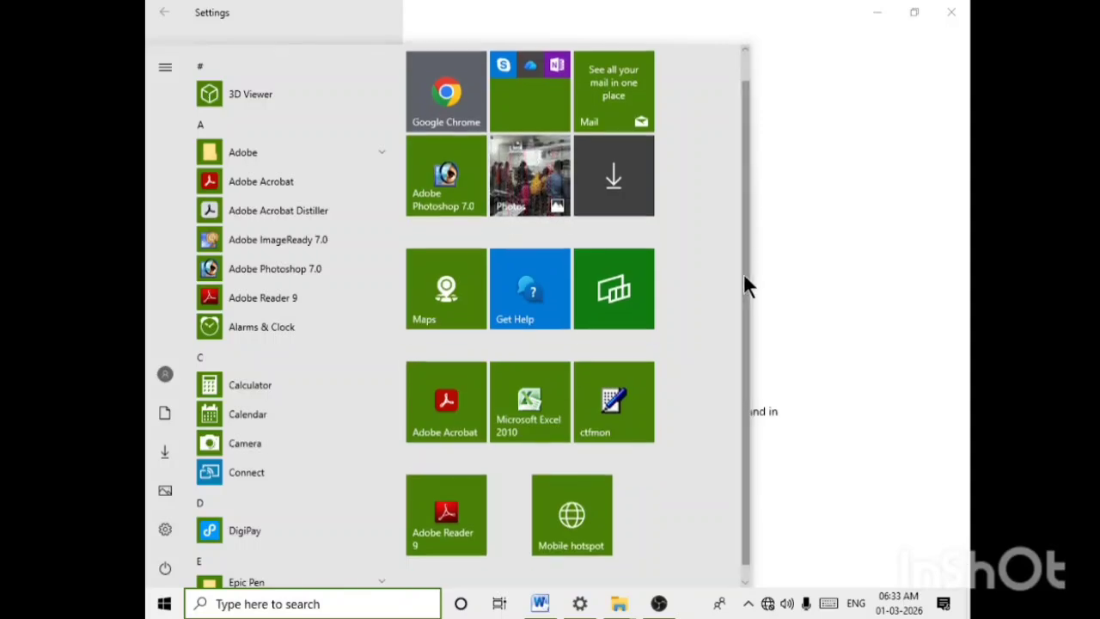
right_click(454, 163)
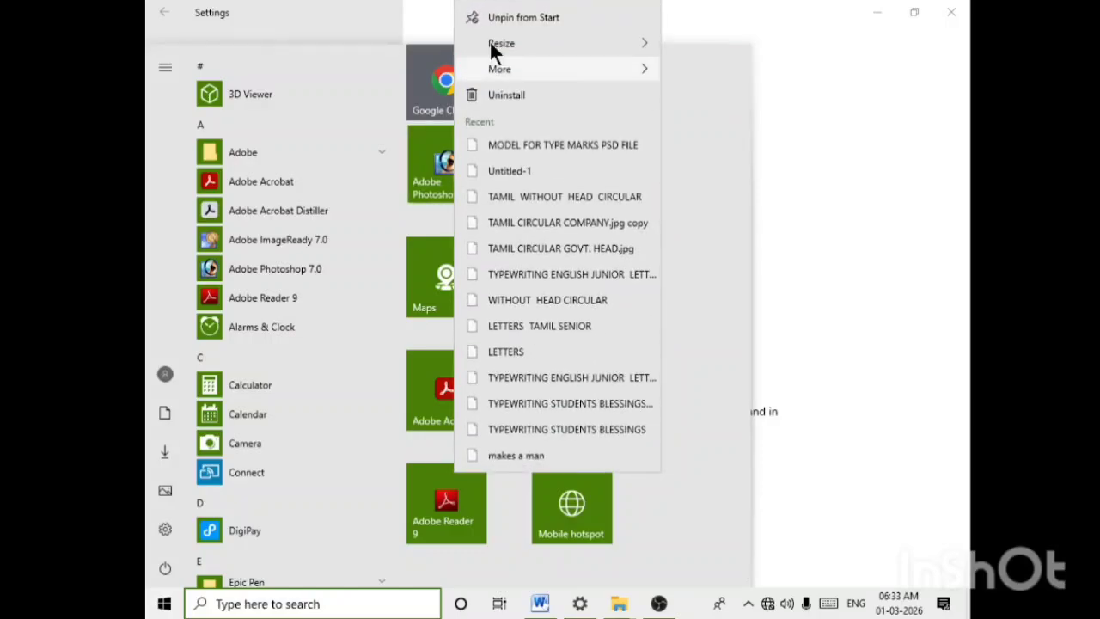
click(539, 19)
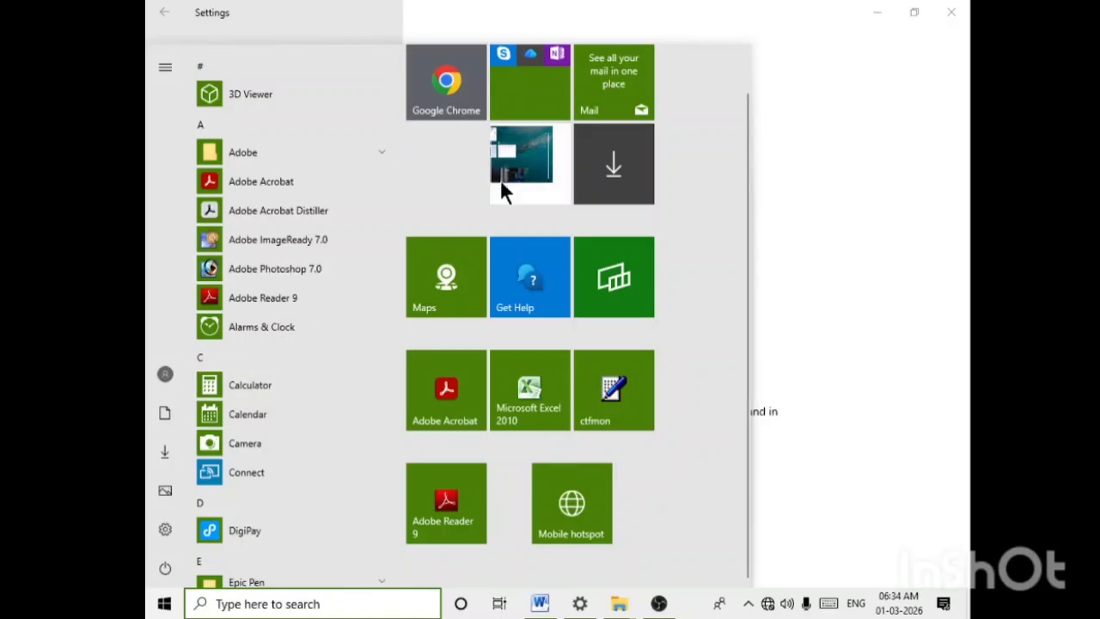
Launch Adobe Photoshop 7.0 from the app list, close it, and return to the Start page in Settings
click(211, 269)
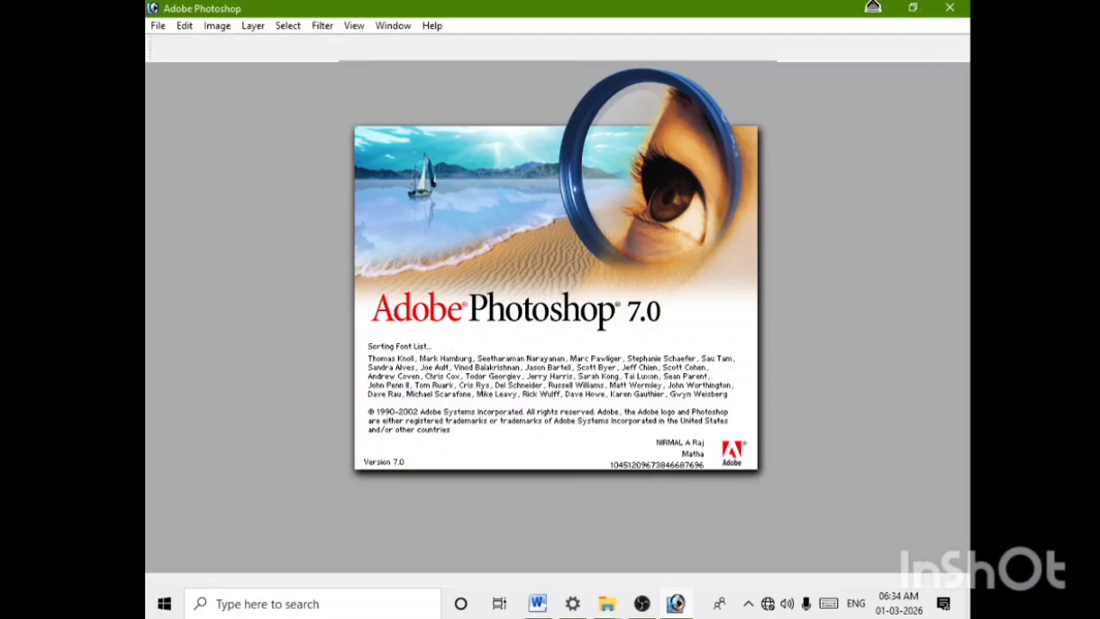
click(950, 8)
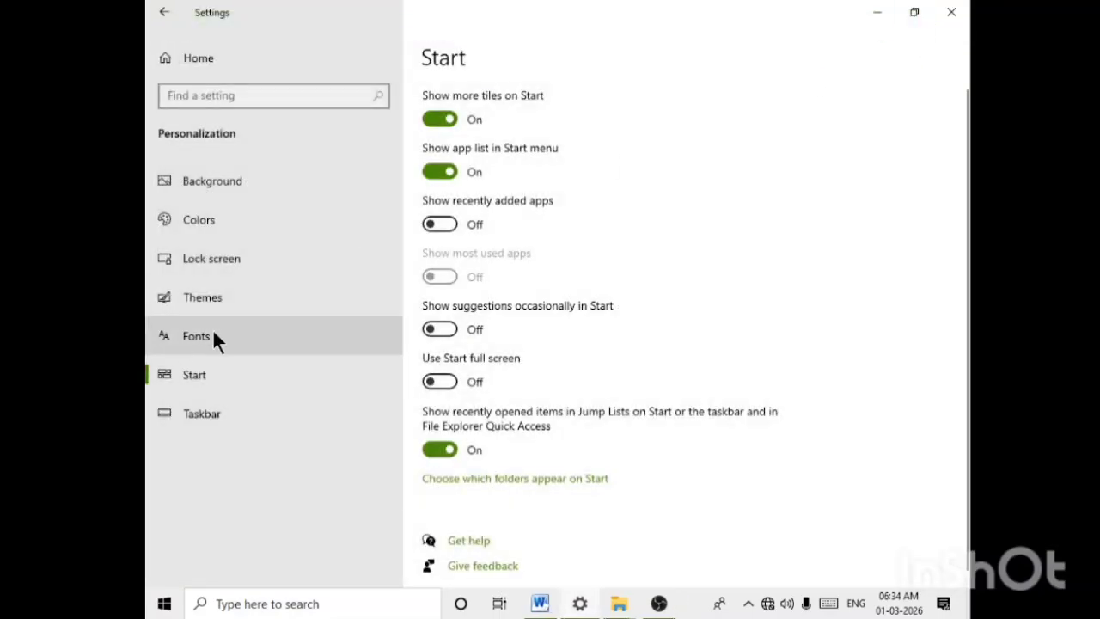
click(204, 376)
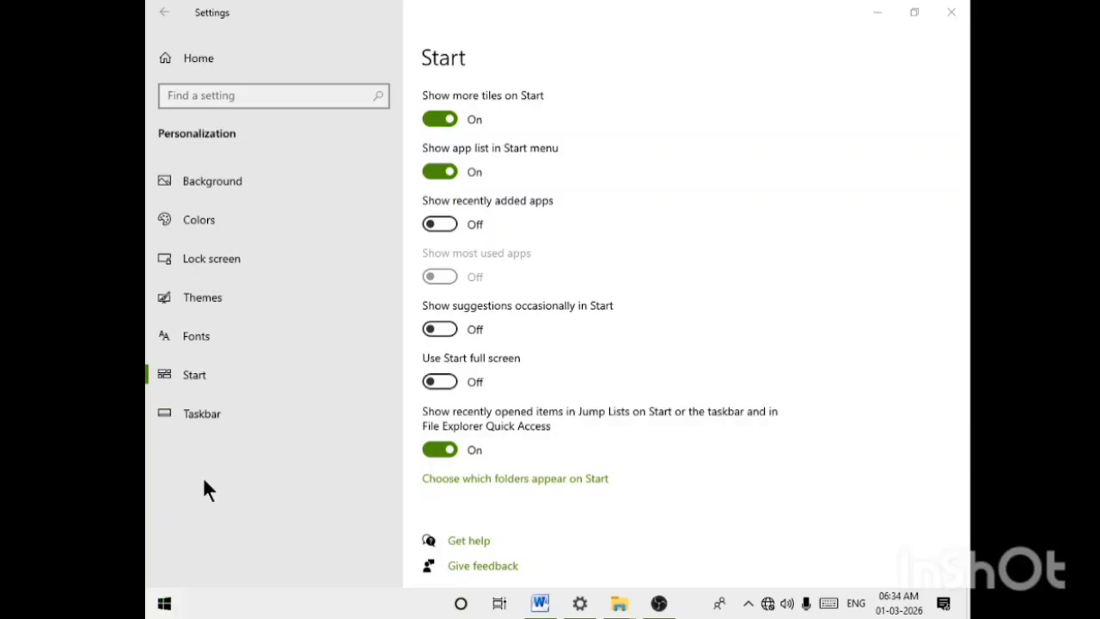
Pin Adobe Photoshop 7.0 from the app list to the Start menu's tiles
key(super)
right_click(217, 265)
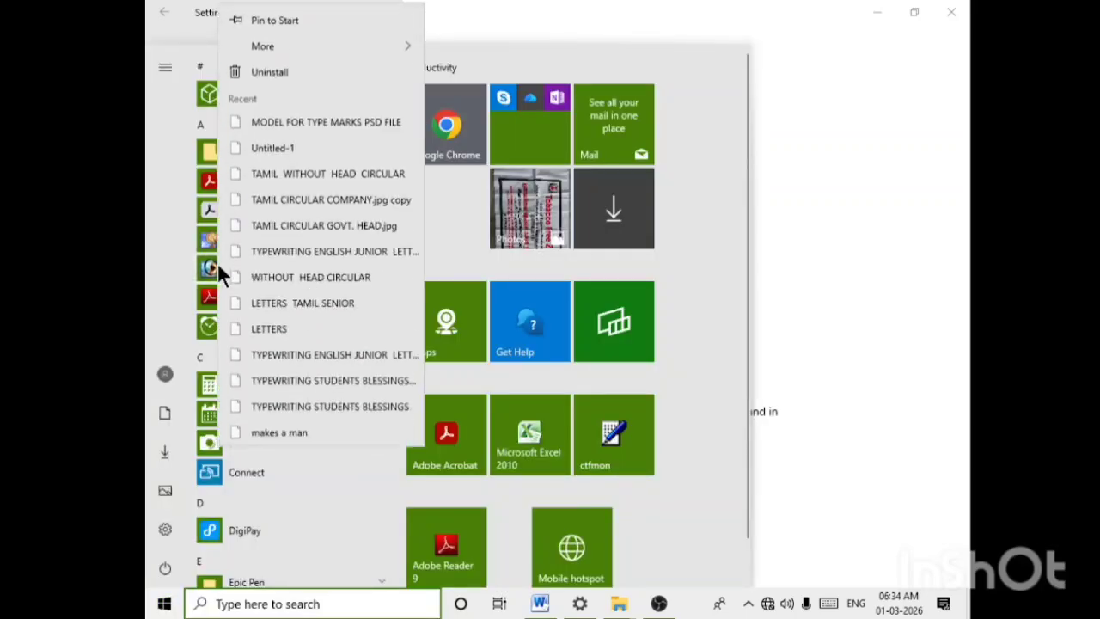
click(296, 15)
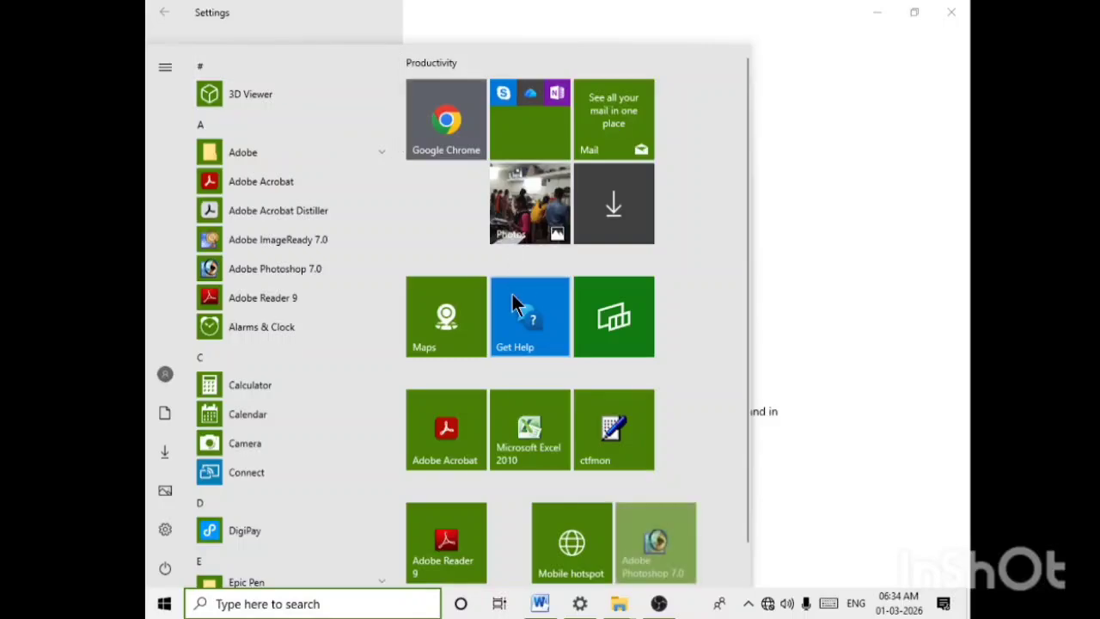
scroll(717, 463, down, 1)
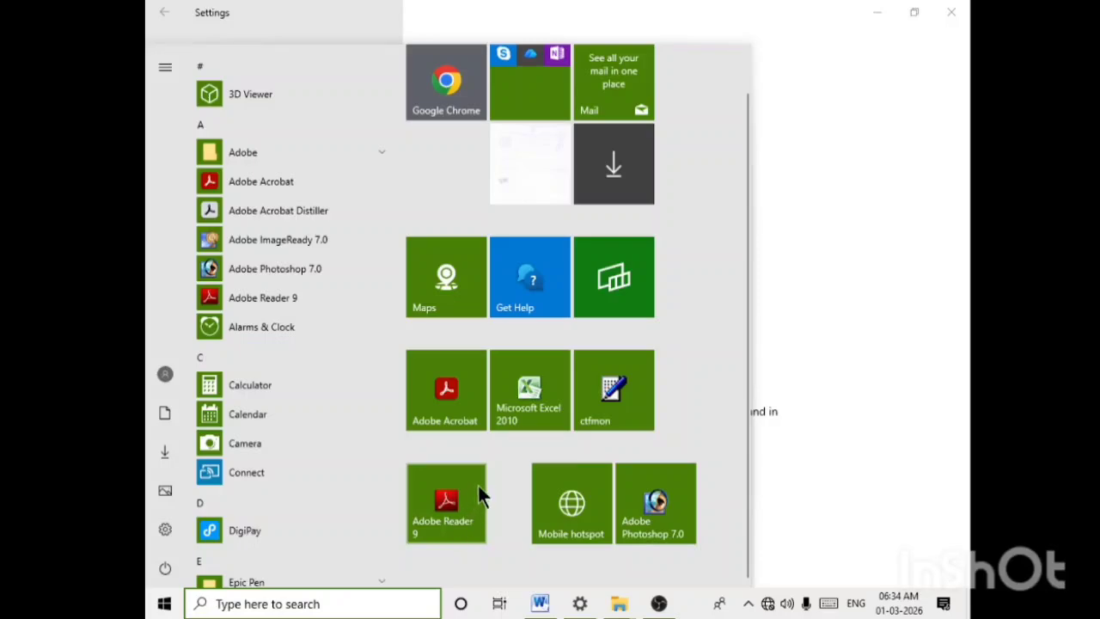
Resize the Adobe Photoshop 7.0 tile to Small and back to Medium
right_click(671, 497)
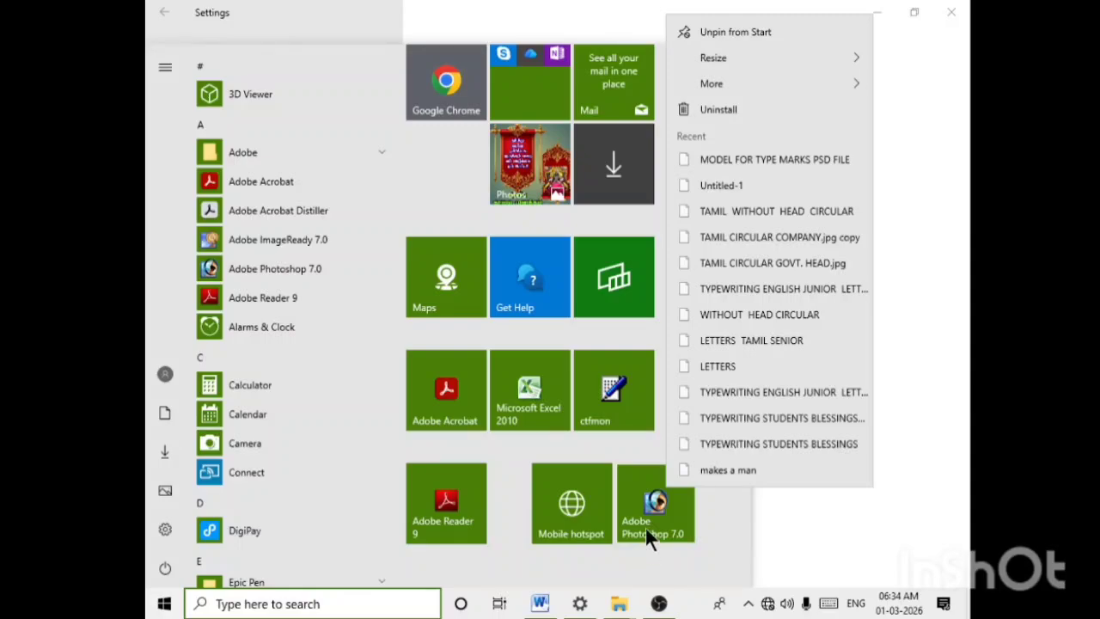
mouse_move(738, 60)
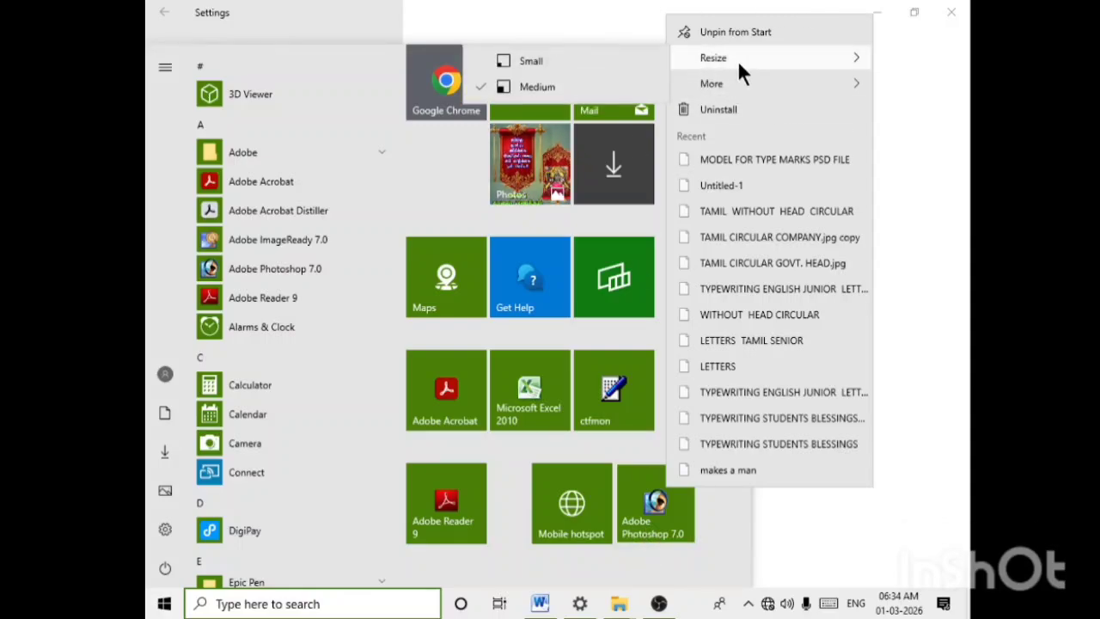
click(532, 63)
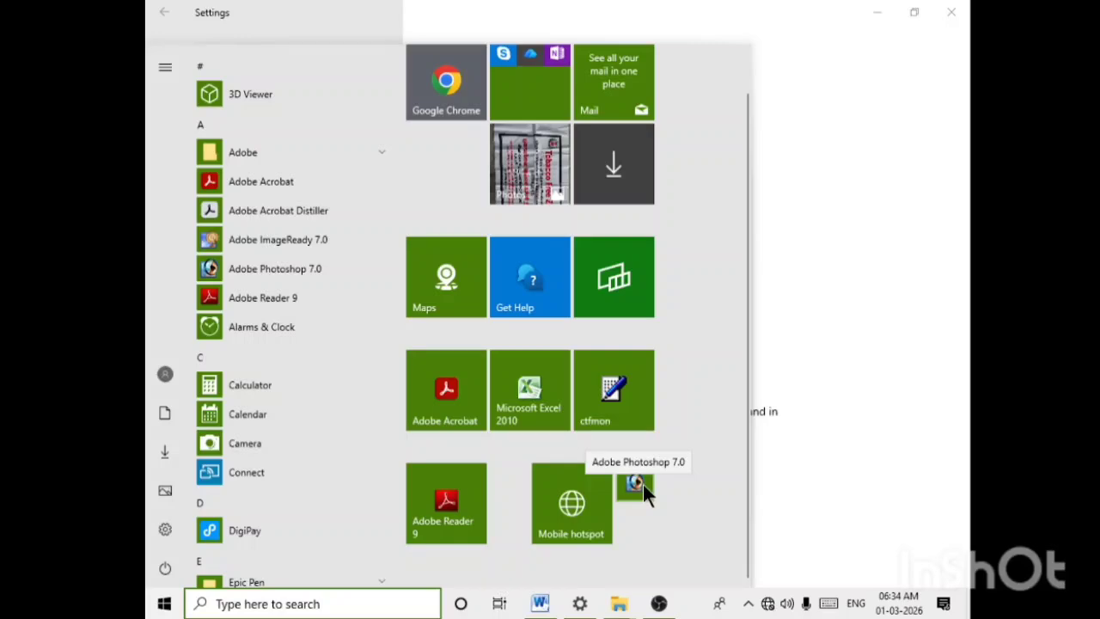
right_click(643, 484)
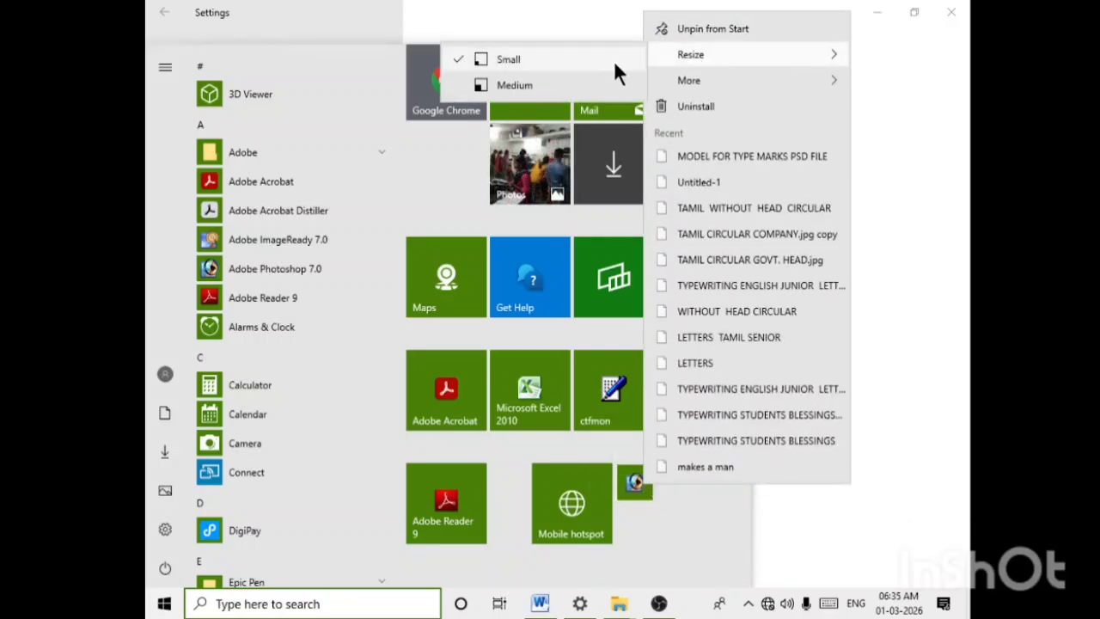
click(515, 84)
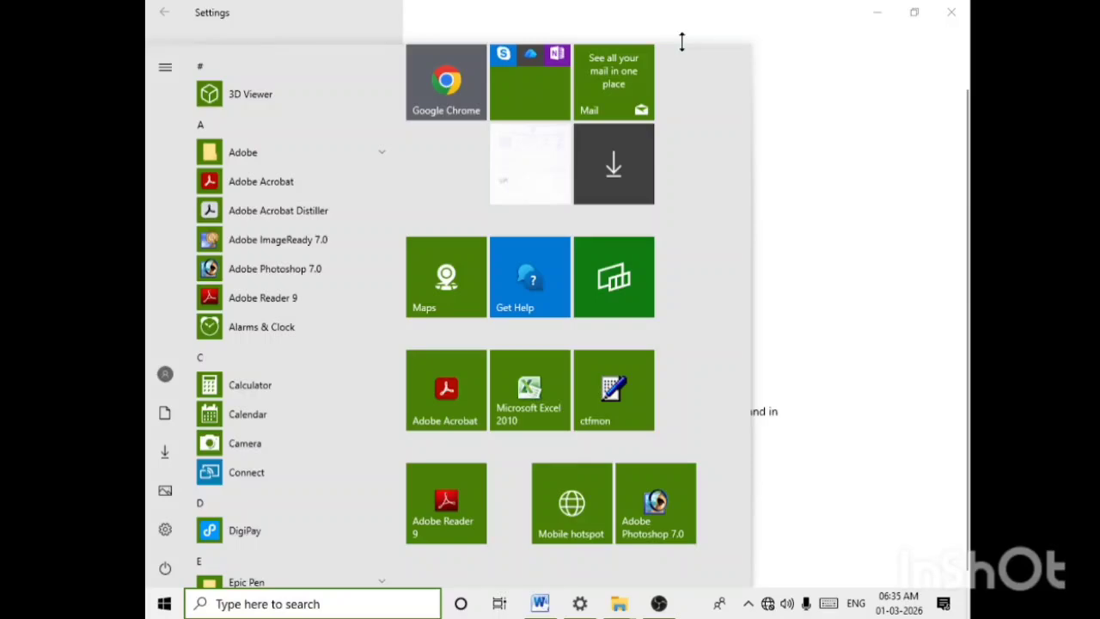
Reduce the Start menu's height slightly, browse its app list, and close it to return to the Start settings
drag(682, 42, 692, 93)
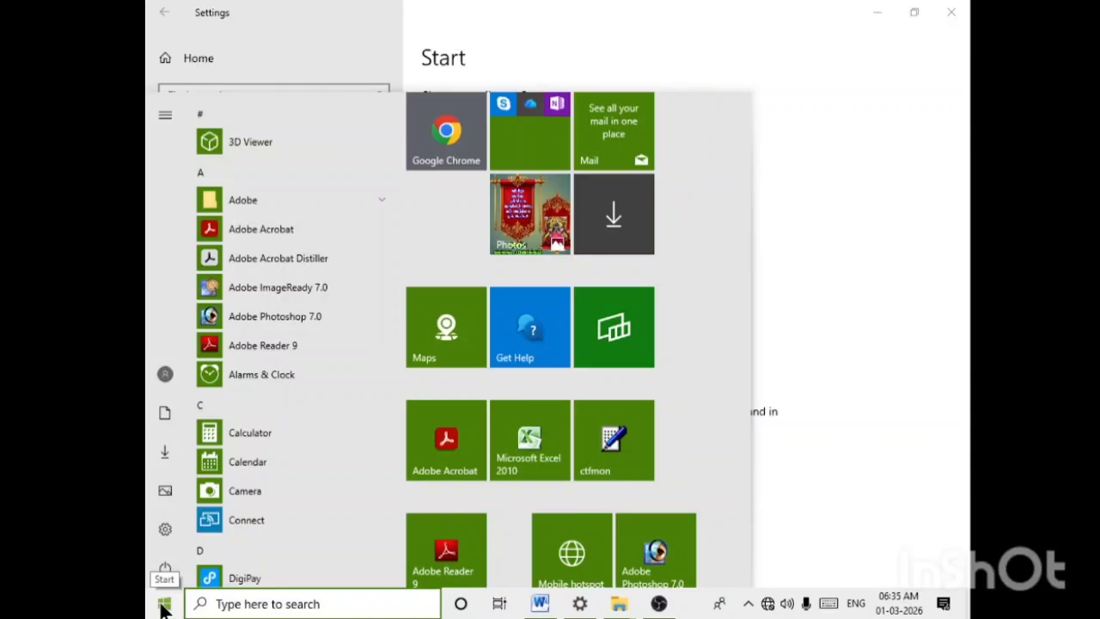
scroll(291, 365, down, 5)
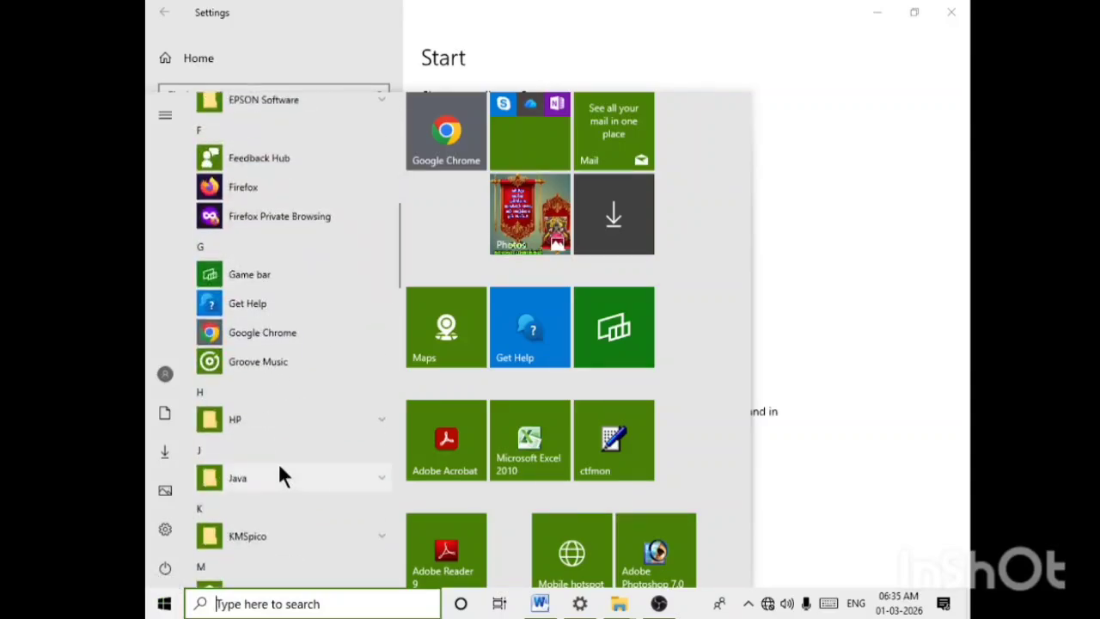
scroll(278, 463, up, 4)
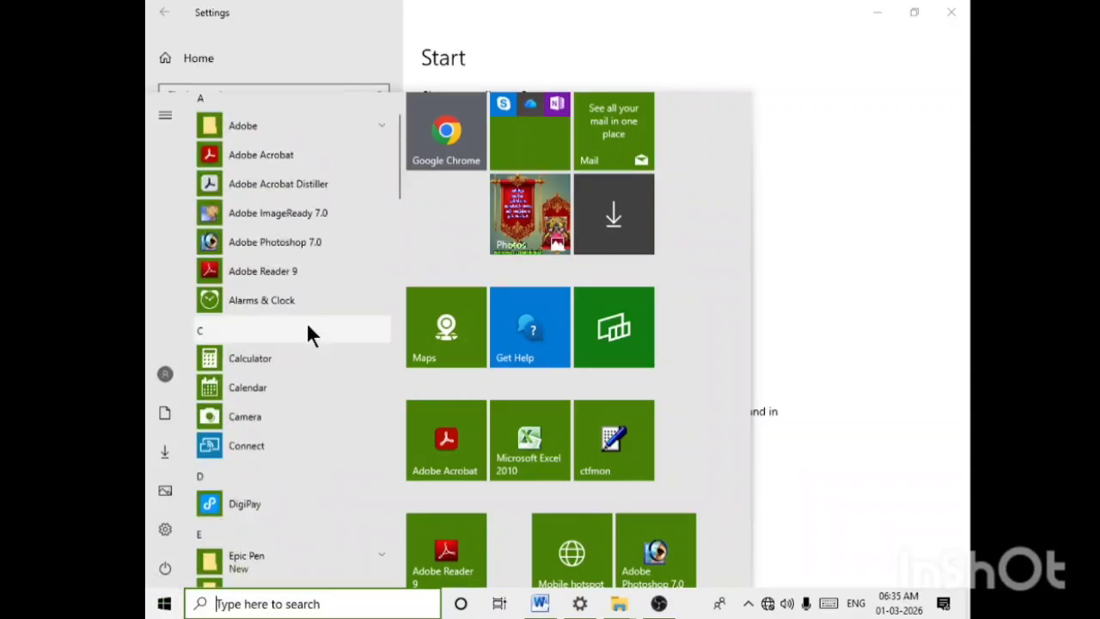
click(166, 605)
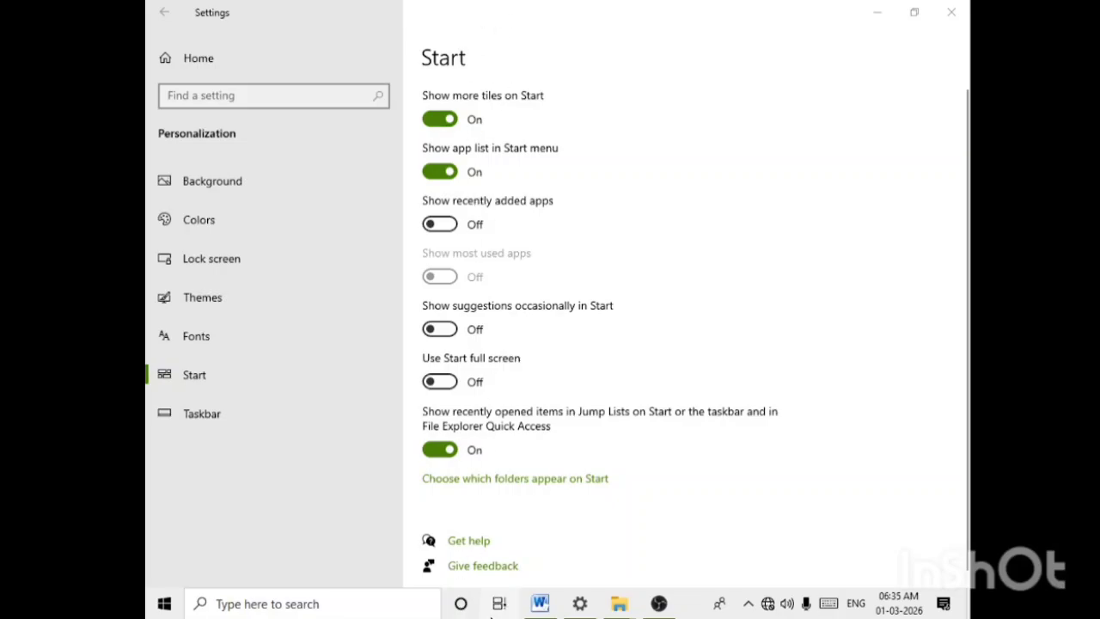
scroll(626, 383, down, 1)
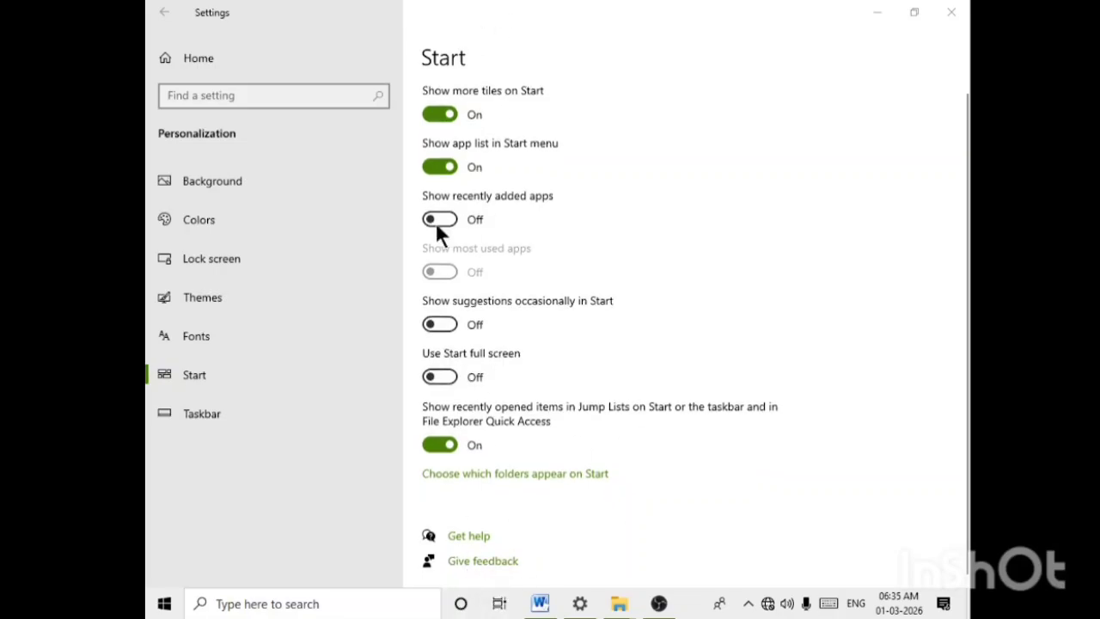